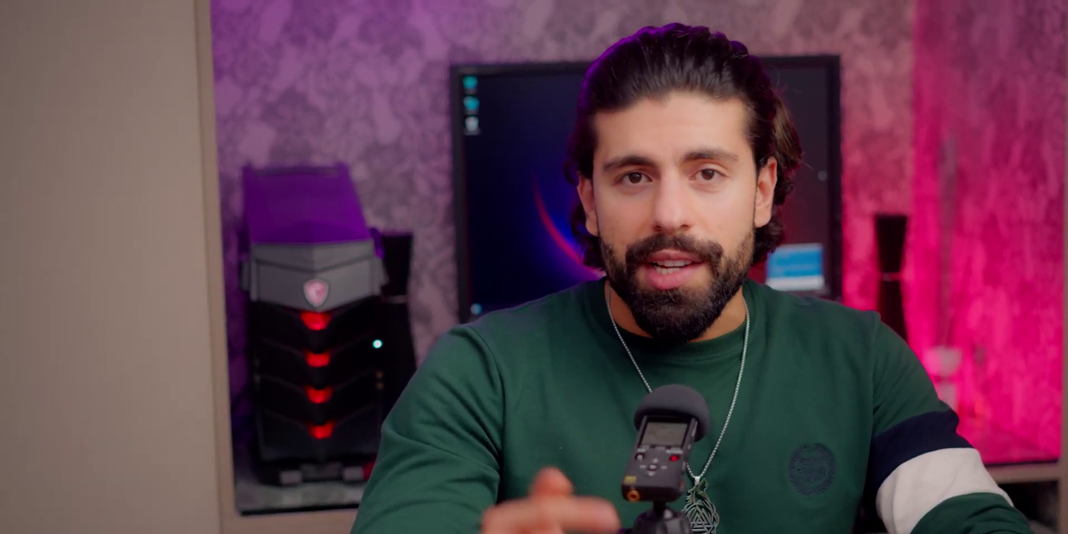
- Examine the store pages for Slog3 Sample Footage 09 and Slog3 Sample Footage Bundle 1, including the bundle's preview images and description
{"action": "scroll", "coordinate": [562, 197], "scroll_direction": "down", "scroll_amount": 2}
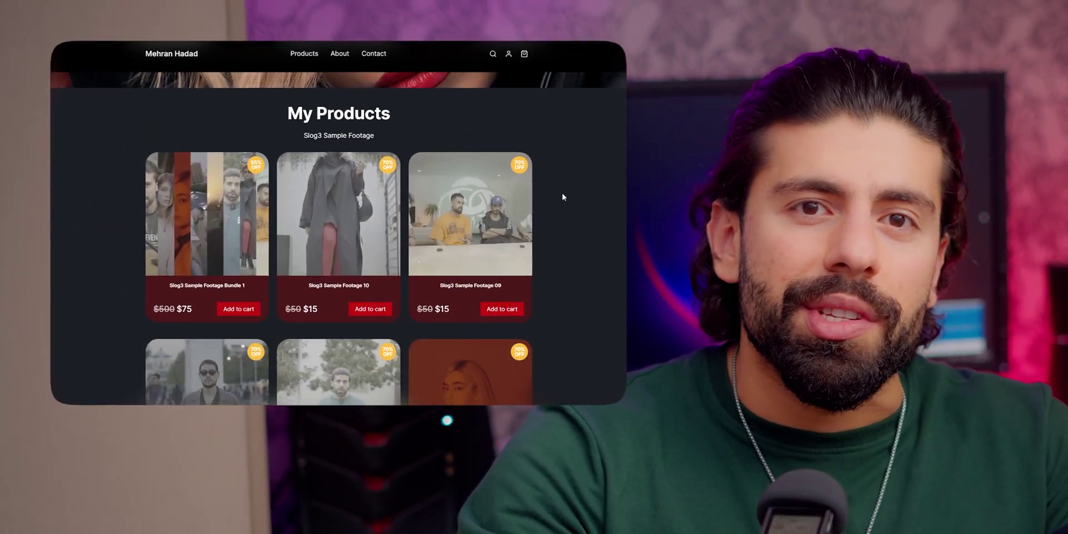
{"action": "left_click", "coordinate": [445, 221]}
{"action": "scroll", "coordinate": [448, 222], "scroll_direction": "down", "scroll_amount": 2}
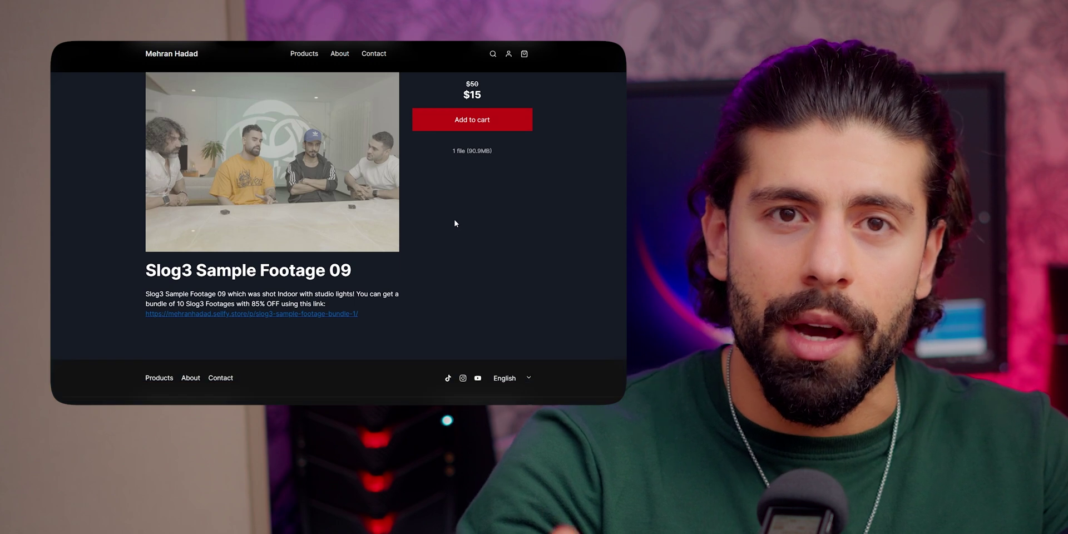
{"action": "scroll", "coordinate": [458, 228], "scroll_direction": "up", "scroll_amount": 2}
{"action": "left_click", "coordinate": [330, 368]}
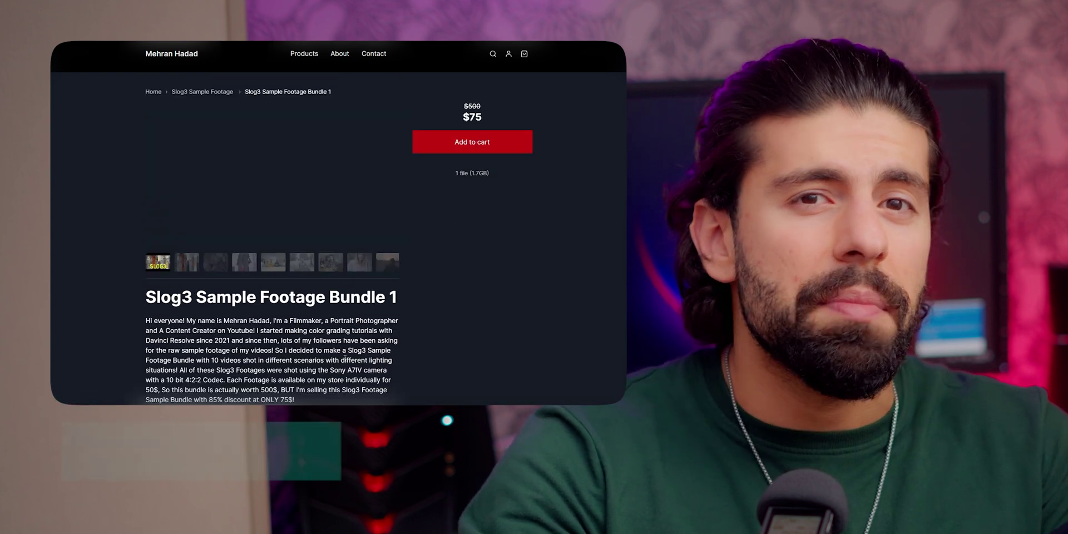
{"action": "left_click", "coordinate": [189, 268]}
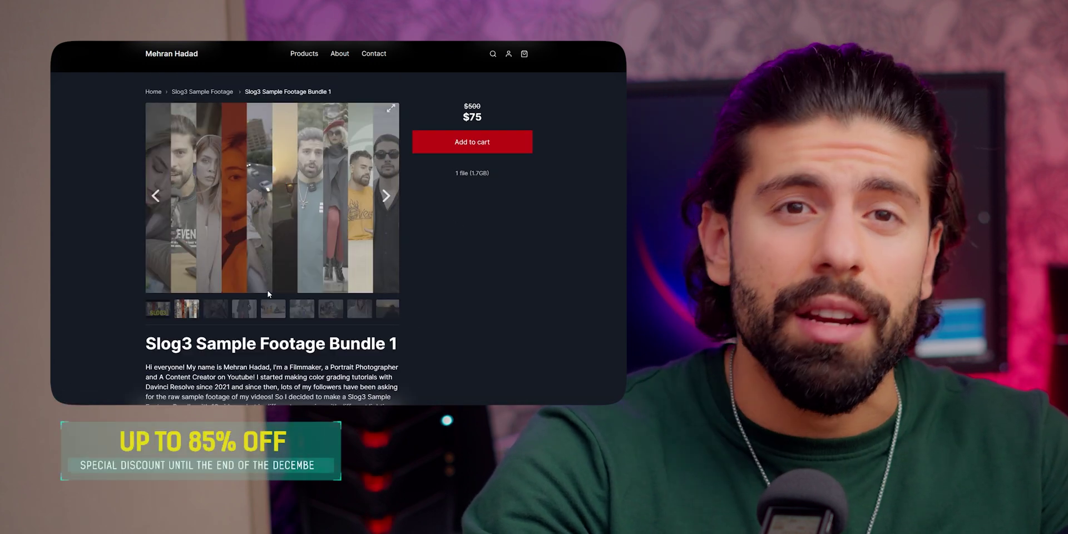
{"action": "scroll", "coordinate": [270, 289], "scroll_direction": "down", "scroll_amount": 6}
{"action": "scroll", "coordinate": [270, 289], "scroll_direction": "down", "scroll_amount": 15}
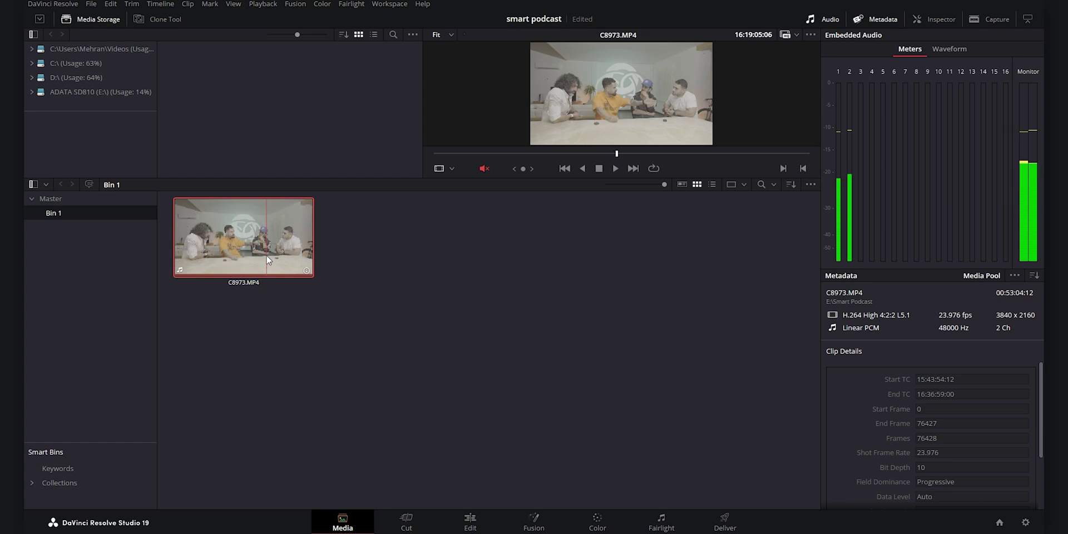
- Start a new timeline from clip C8973.MP4 with project settings turned off and check its format settings
{"action": "right_click", "coordinate": [255, 246]}
{"action": "left_click", "coordinate": [336, 2]}
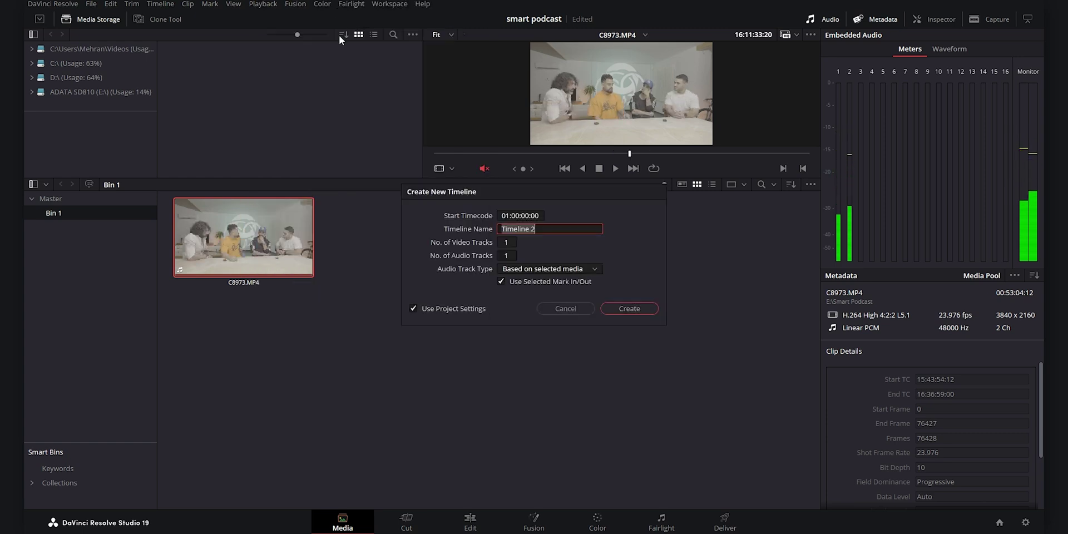
{"action": "left_click", "coordinate": [413, 305]}
{"action": "left_click", "coordinate": [489, 217]}
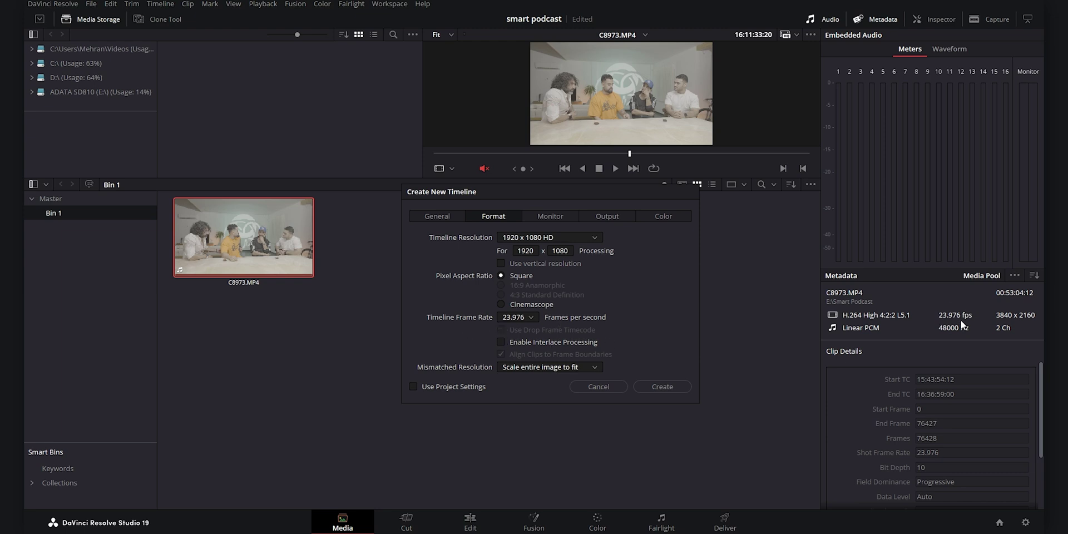
- Set the timeline color space to DaVinci WG/Intermediate and create the timeline
{"action": "left_click", "coordinate": [668, 218]}
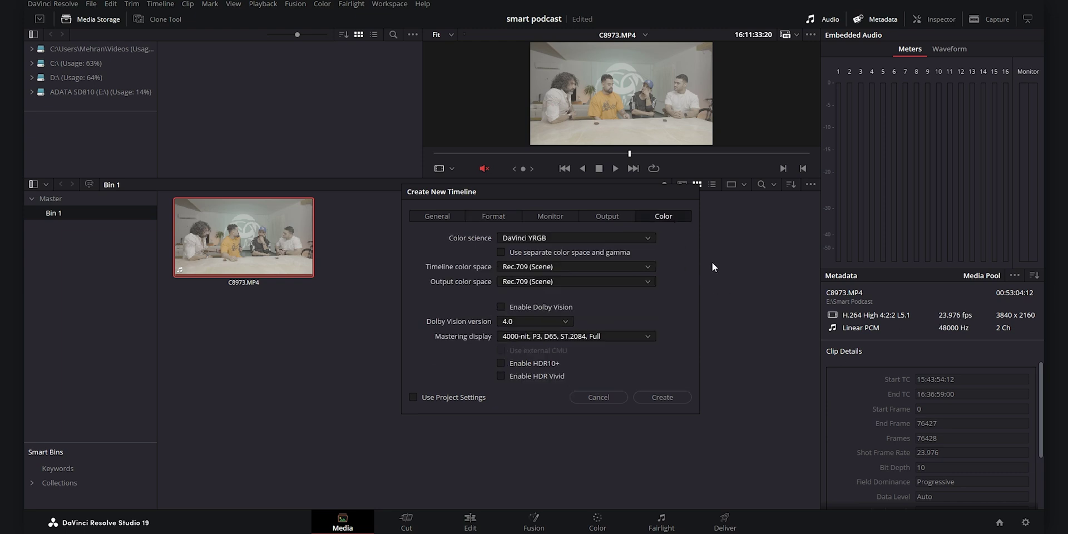
{"action": "left_click", "coordinate": [546, 272]}
{"action": "scroll", "coordinate": [583, 356], "scroll_direction": "up", "scroll_amount": 5}
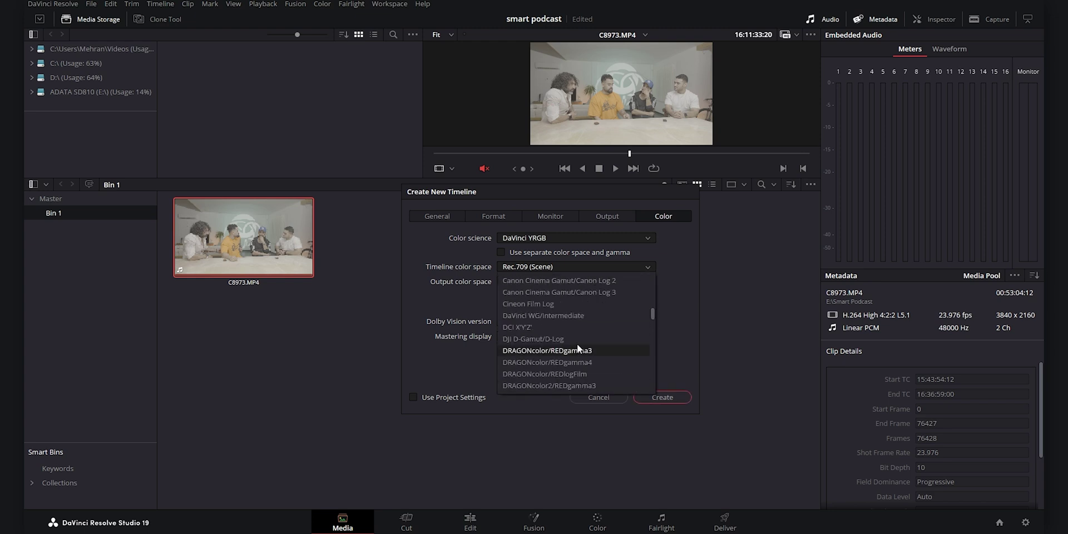
{"action": "left_click", "coordinate": [556, 316]}
{"action": "left_click", "coordinate": [673, 398]}
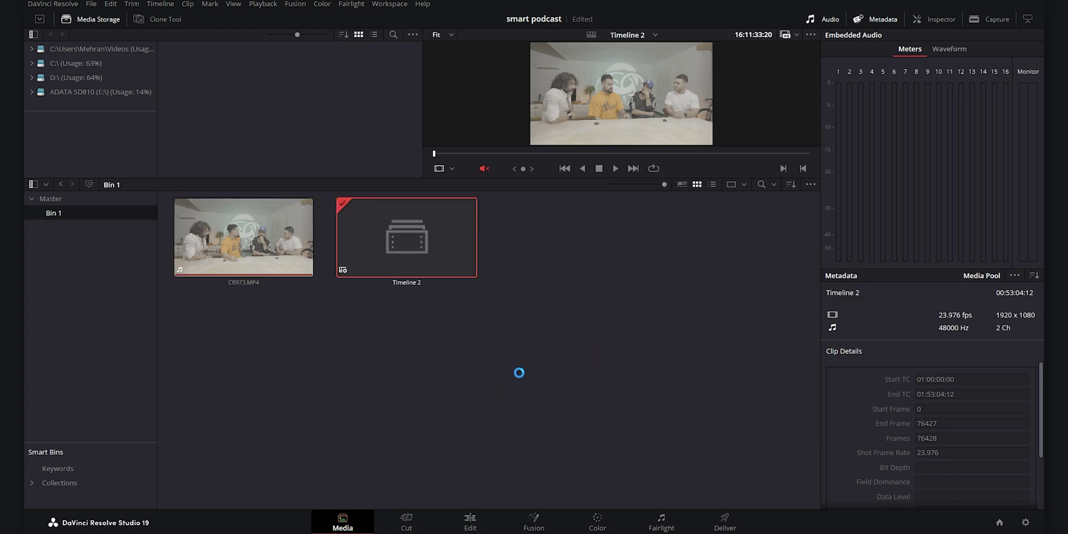
- Switch to the Color page and set up a nine-node chain for the clip
{"action": "left_click", "coordinate": [598, 520]}
{"action": "left_click", "coordinate": [55, 19]}
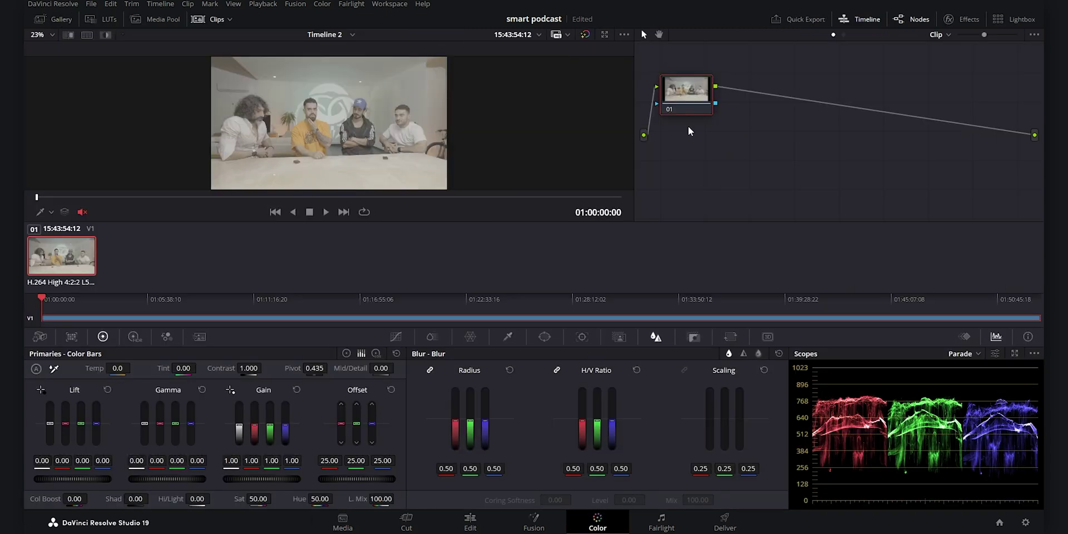
{"action": "key", "text": "ctrl+v"}
- Label the first and last nodes of the chain CST
{"action": "right_click", "coordinate": [682, 89]}
{"action": "left_click", "coordinate": [717, 114]}
{"action": "type", "text": "CST"}
{"action": "key", "text": "Return"}
{"action": "right_click", "coordinate": [891, 140]}
{"action": "left_click", "coordinate": [926, 163]}
{"action": "type", "text": "CST"}
{"action": "key", "text": "Return"}
- Label node 02 LGG and node 03 Color Slice
{"action": "right_click", "coordinate": [755, 89]}
{"action": "left_click", "coordinate": [784, 116]}
{"action": "type", "text": "LGG"}
{"action": "key", "text": "Return"}
{"action": "right_click", "coordinate": [834, 88]}
{"action": "left_click", "coordinate": [855, 113]}
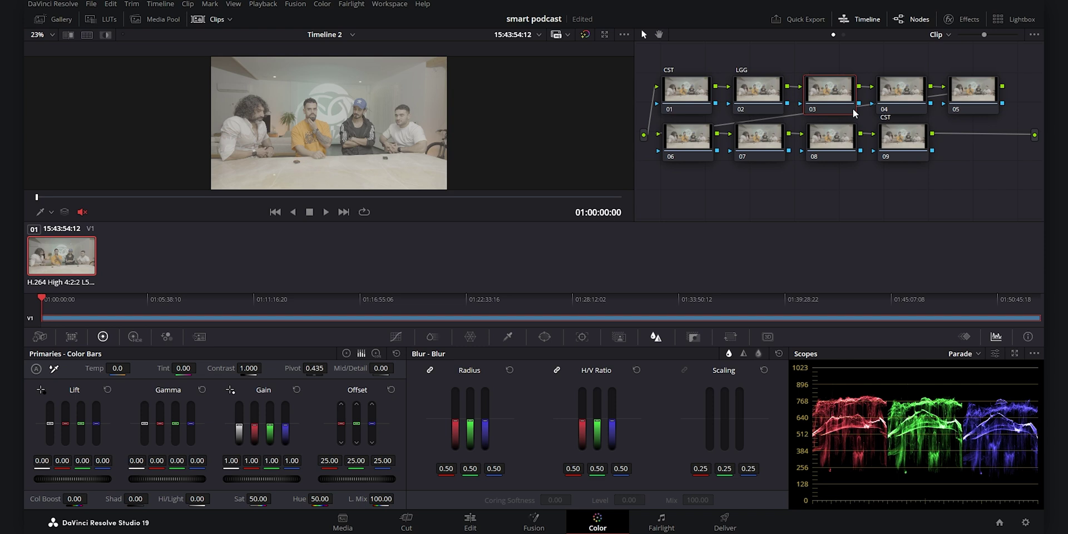
{"action": "type", "text": "Color Slice"}
{"action": "key", "text": "Return"}
- Label node 04 Table Fix and node 05 Background Fix
{"action": "right_click", "coordinate": [902, 103]}
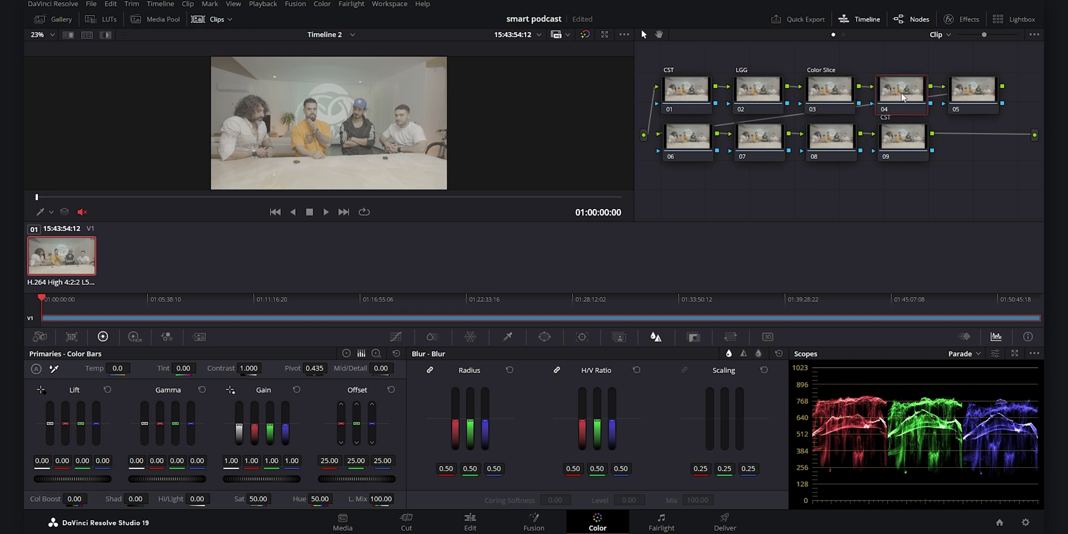
{"action": "left_click", "coordinate": [932, 118]}
{"action": "type", "text": "Table Fix"}
{"action": "key", "text": "Return"}
{"action": "right_click", "coordinate": [970, 104]}
{"action": "left_click", "coordinate": [969, 119]}
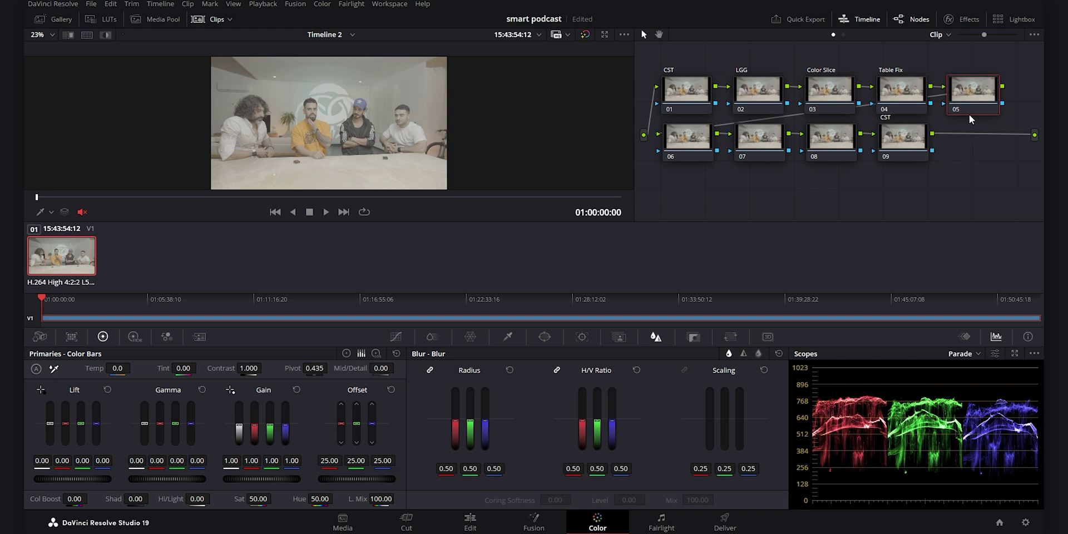
{"action": "type", "text": "Background Fix"}
{"action": "key", "text": "Return"}
- Label node 06 Balance and node 07 Sharpen
{"action": "right_click", "coordinate": [688, 141]}
{"action": "left_click", "coordinate": [715, 165]}
{"action": "type", "text": "Balance"}
{"action": "key", "text": "Return"}
{"action": "right_click", "coordinate": [757, 139]}
{"action": "left_click", "coordinate": [784, 164]}
{"action": "type", "text": "Sharpen"}
{"action": "key", "text": "Return"}
- Label node 08 Vignette and move the second row of nodes down to space it from the first row
{"action": "right_click", "coordinate": [826, 136]}
{"action": "left_click", "coordinate": [852, 160]}
{"action": "type", "text": "Vignette"}
{"action": "key", "text": "Return"}
{"action": "left_click_drag", "start_coordinate": [982, 206], "coordinate": [681, 156]}
{"action": "left_click", "coordinate": [795, 209]}
- Find the Color Space Transform effect and apply it to the first CST node
{"action": "left_click", "coordinate": [692, 99]}
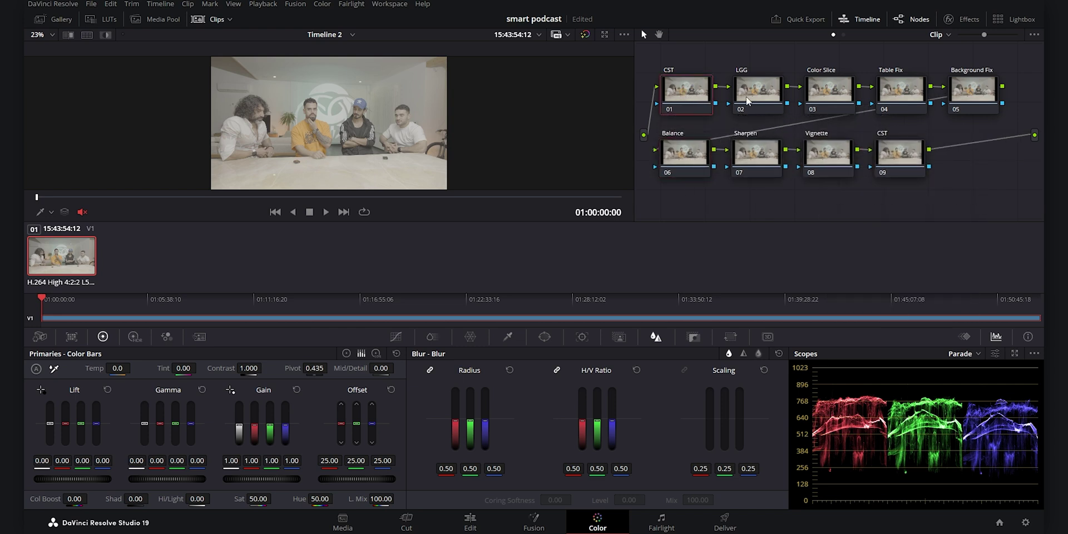
{"action": "left_click", "coordinate": [961, 19]}
{"action": "left_click", "coordinate": [1015, 35]}
{"action": "type", "text": "colo"}
{"action": "left_click_drag", "start_coordinate": [912, 115], "coordinate": [681, 94]}
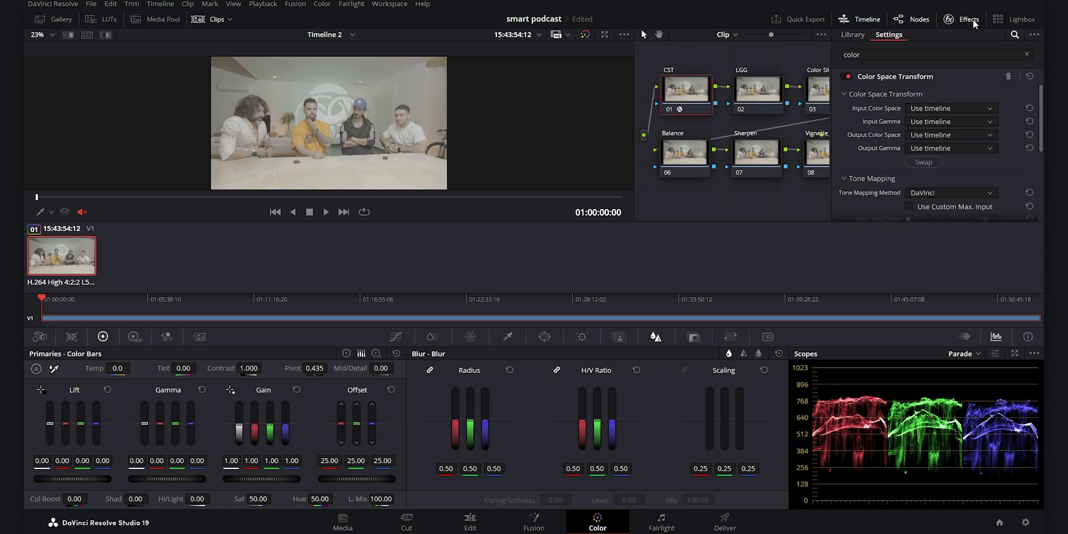
{"action": "left_click", "coordinate": [951, 18]}
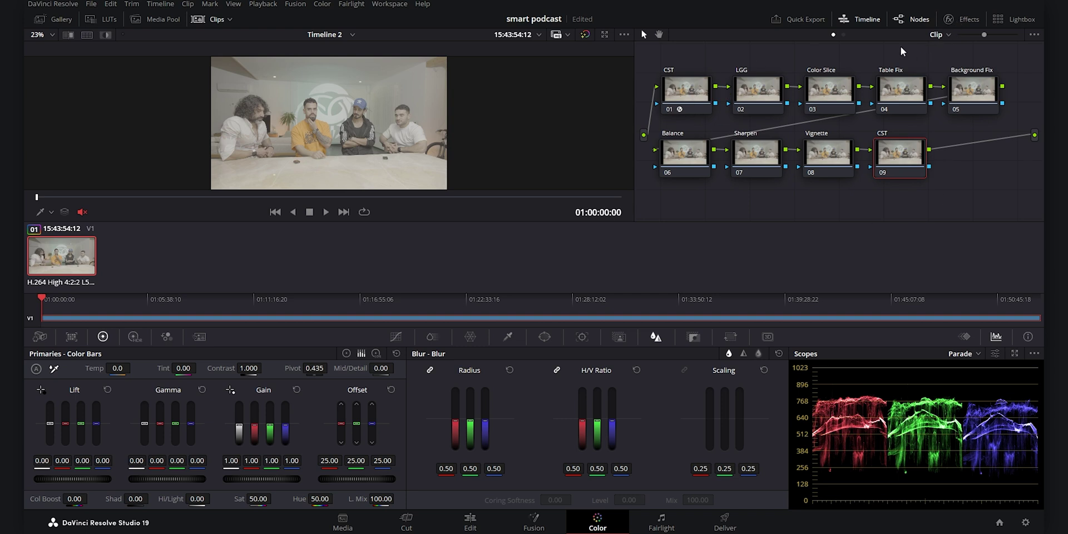
- Apply the Color Space Transform effect to the last CST node, node 09
{"action": "left_click", "coordinate": [951, 18]}
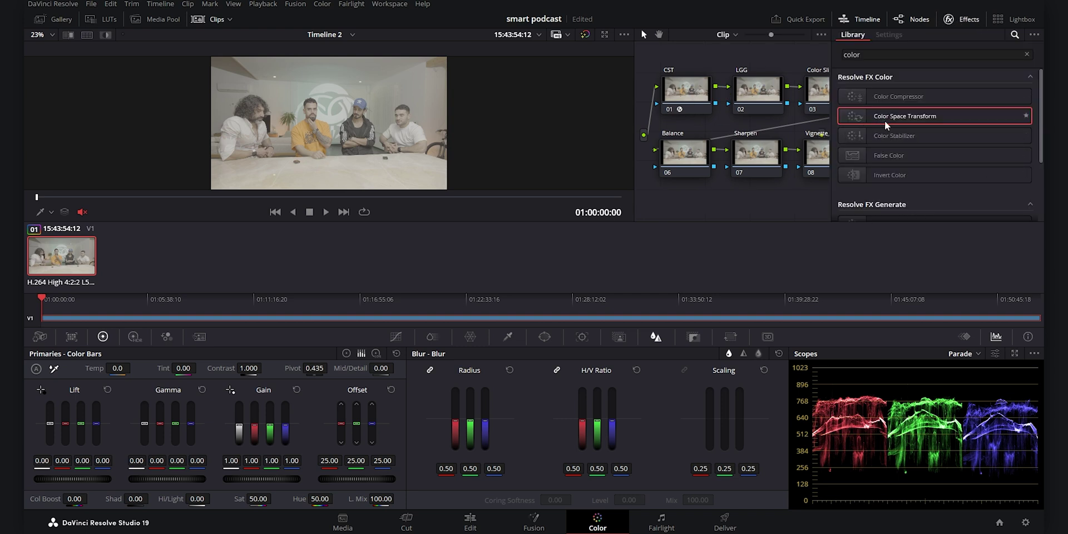
{"action": "left_click", "coordinate": [950, 20]}
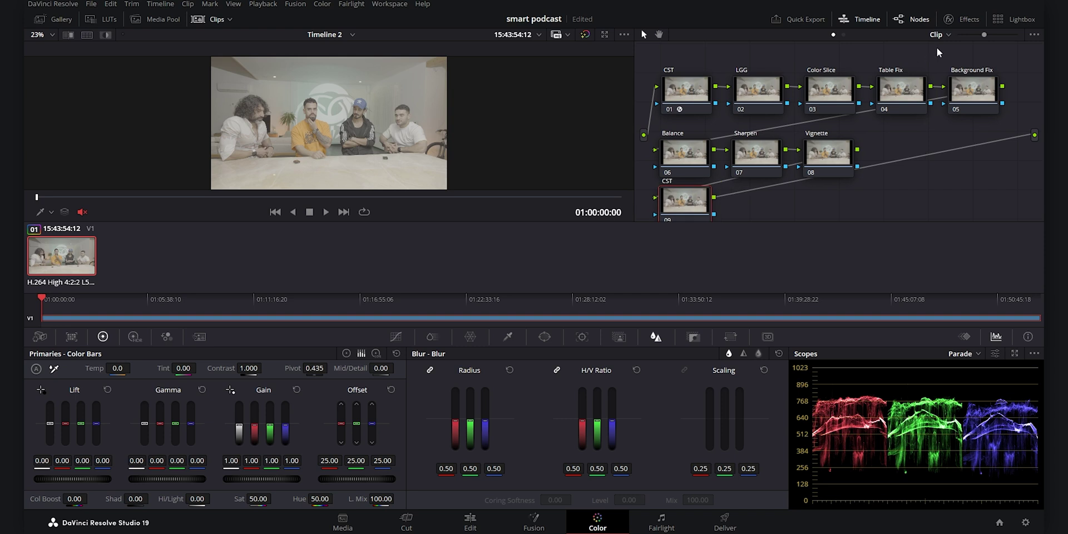
{"action": "left_click", "coordinate": [971, 17]}
{"action": "left_click_drag", "start_coordinate": [912, 111], "coordinate": [684, 200]}
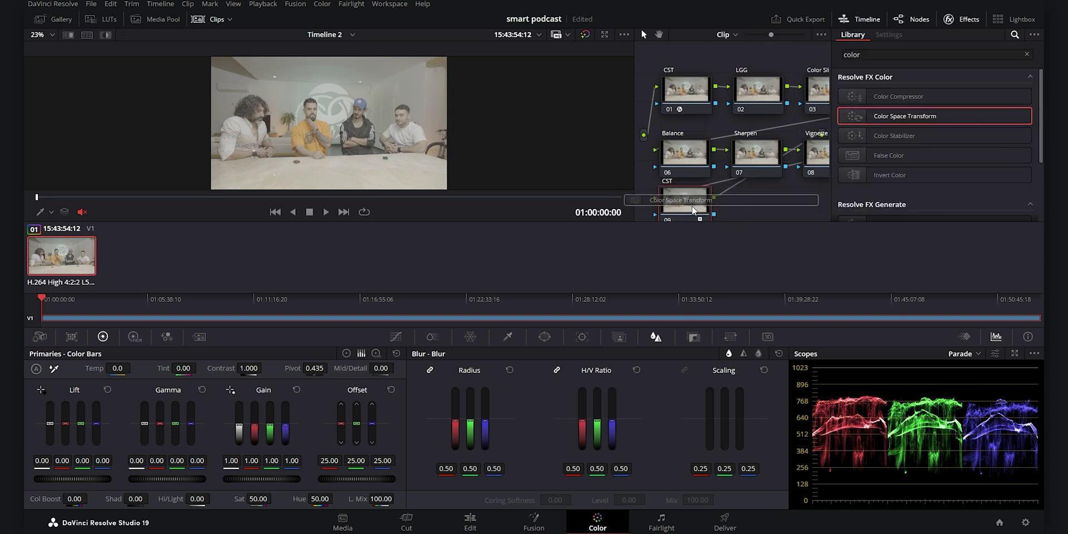
{"action": "left_click", "coordinate": [957, 19]}
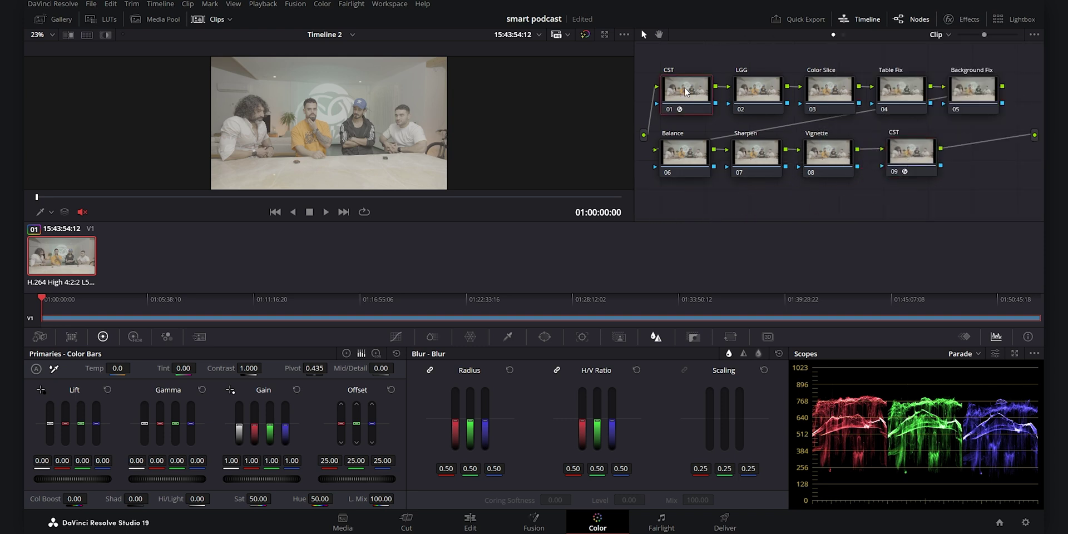
- Set the first CST node's input color space to Sony S-Gamut3 and its input gamma to Sony S-Log3
{"action": "left_click", "coordinate": [963, 18]}
{"action": "left_click", "coordinate": [948, 108]}
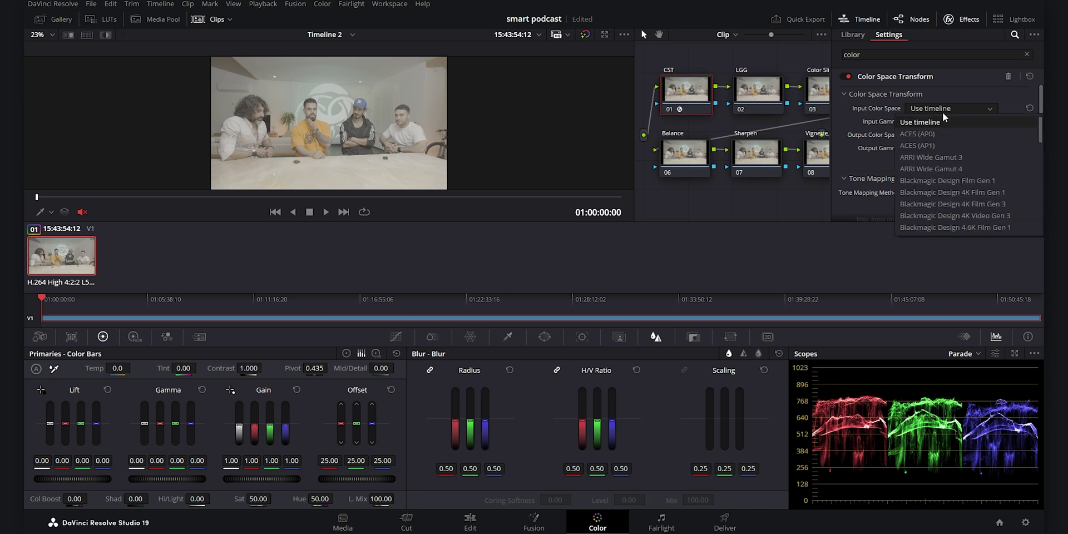
{"action": "left_click_drag", "start_coordinate": [1042, 135], "coordinate": [1042, 224]}
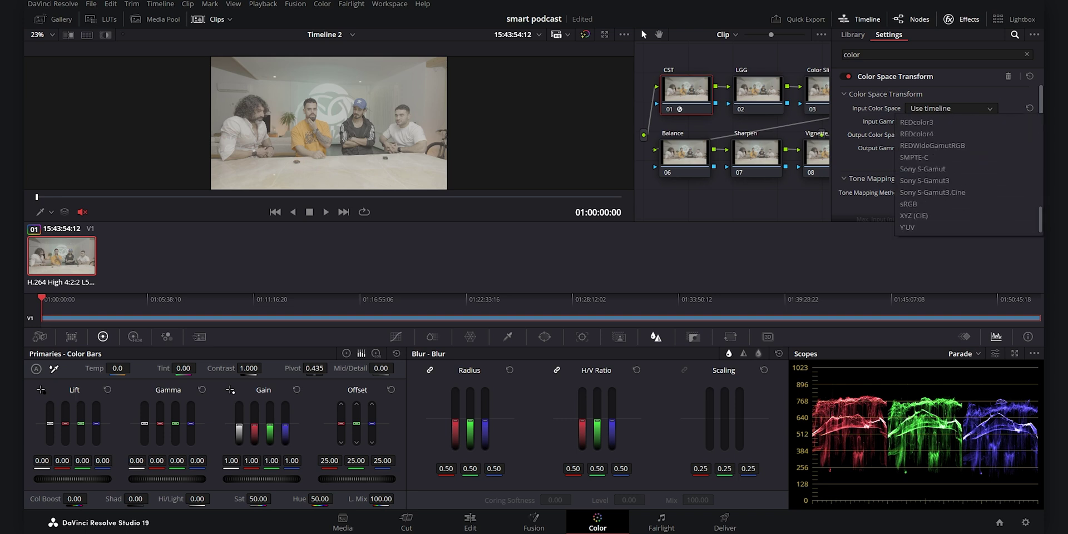
{"action": "left_click", "coordinate": [955, 180]}
{"action": "left_click", "coordinate": [949, 121]}
{"action": "scroll", "coordinate": [946, 189], "scroll_direction": "down", "scroll_amount": 10}
{"action": "scroll", "coordinate": [946, 189], "scroll_direction": "up", "scroll_amount": 1}
{"action": "left_click", "coordinate": [935, 158]}
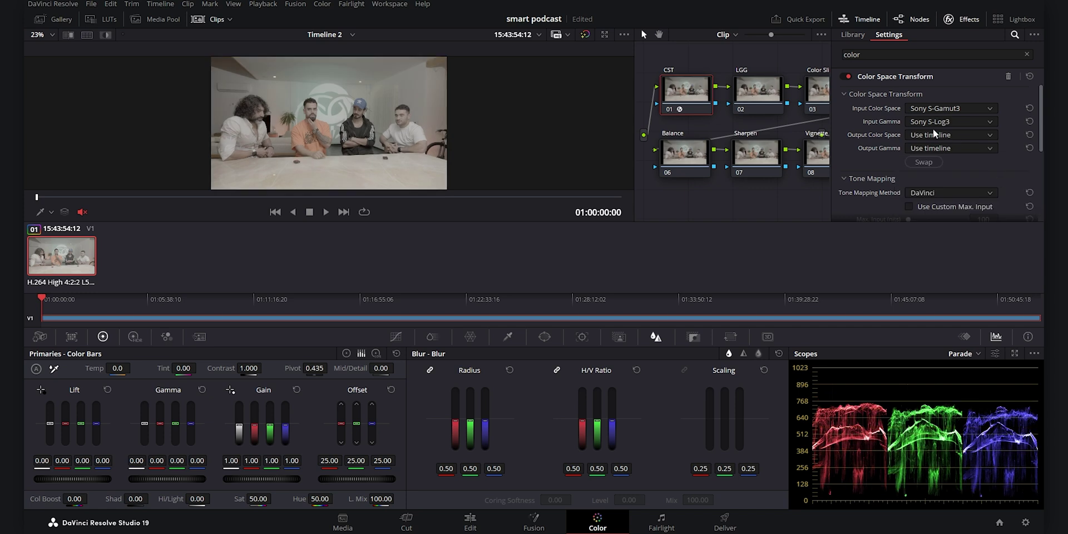
- Set the first CST node's output color space to DaVinci Wide Gamut and choose its output gamma
{"action": "left_click", "coordinate": [949, 135]}
{"action": "scroll", "coordinate": [980, 196], "scroll_direction": "down", "scroll_amount": 5}
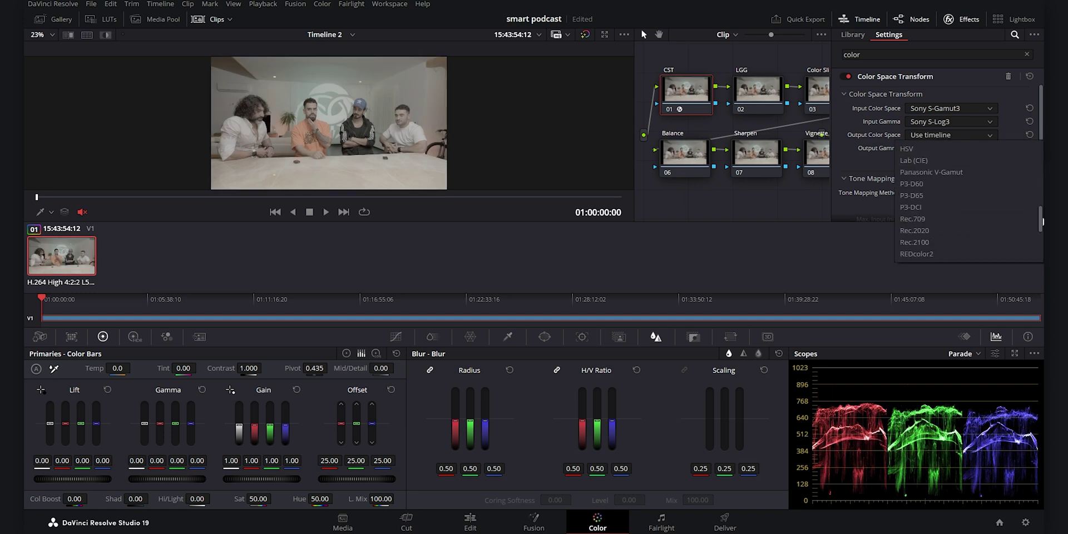
{"action": "left_click", "coordinate": [980, 197]}
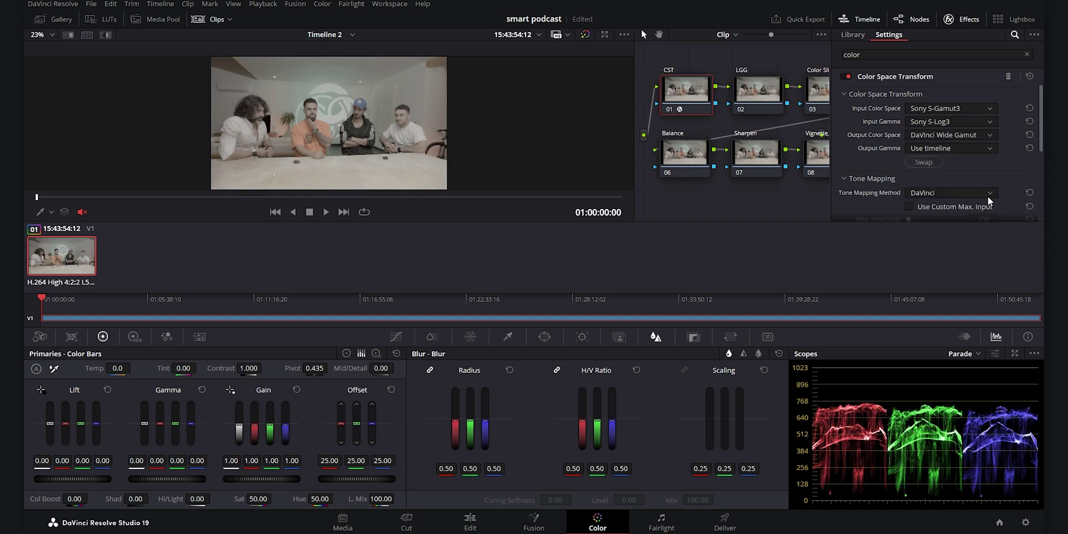
{"action": "left_click", "coordinate": [957, 151]}
{"action": "scroll", "coordinate": [1040, 169], "scroll_direction": "down", "scroll_amount": 5}
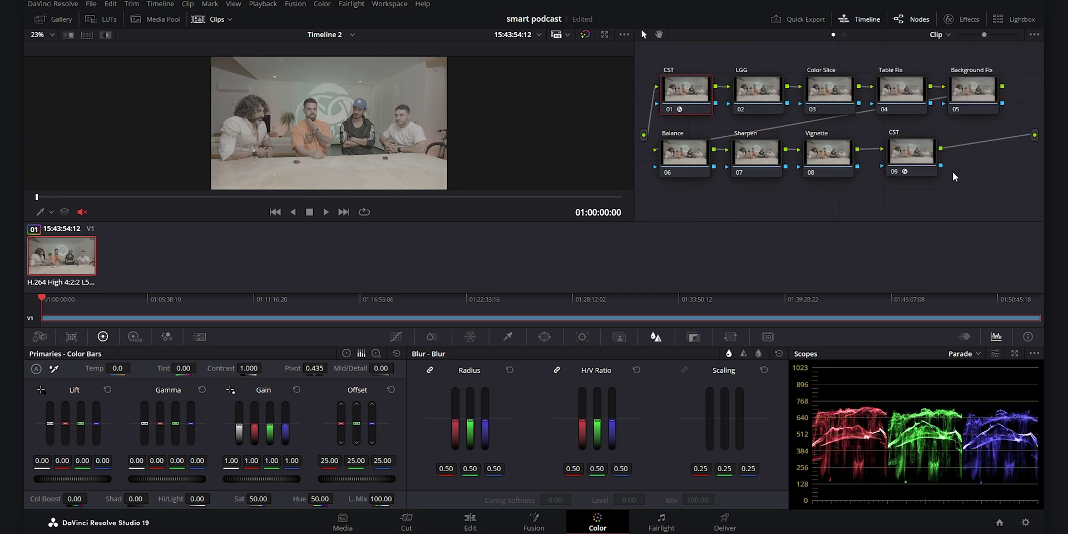
- Set the last CST node's input color space to DaVinci Wide Gamut and its input gamma to DaVinci Intermediate
{"action": "left_click_drag", "start_coordinate": [913, 159], "coordinate": [898, 161]}
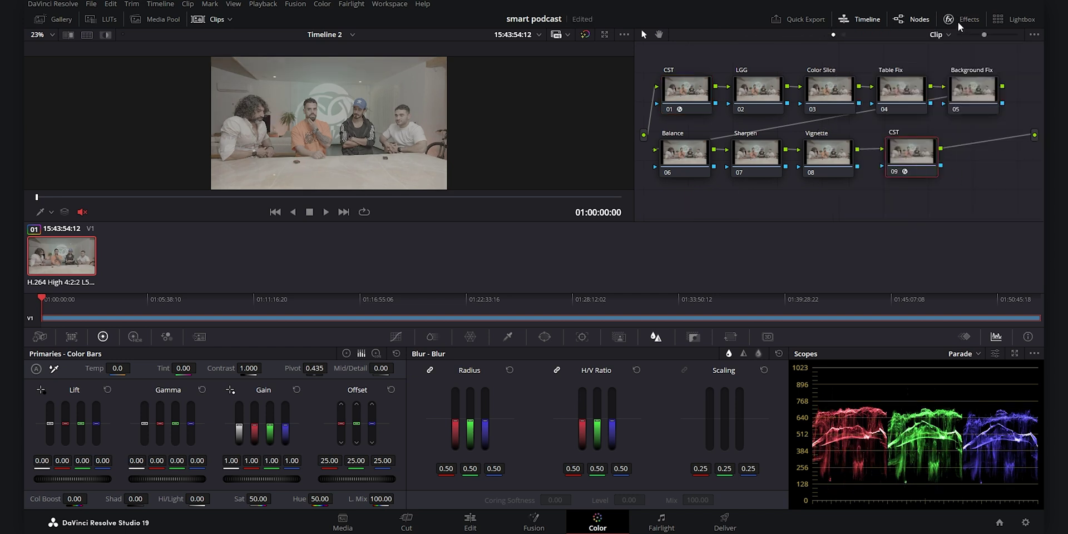
{"action": "left_click", "coordinate": [948, 19]}
{"action": "left_click", "coordinate": [946, 109]}
{"action": "scroll", "coordinate": [963, 178], "scroll_direction": "down", "scroll_amount": 5}
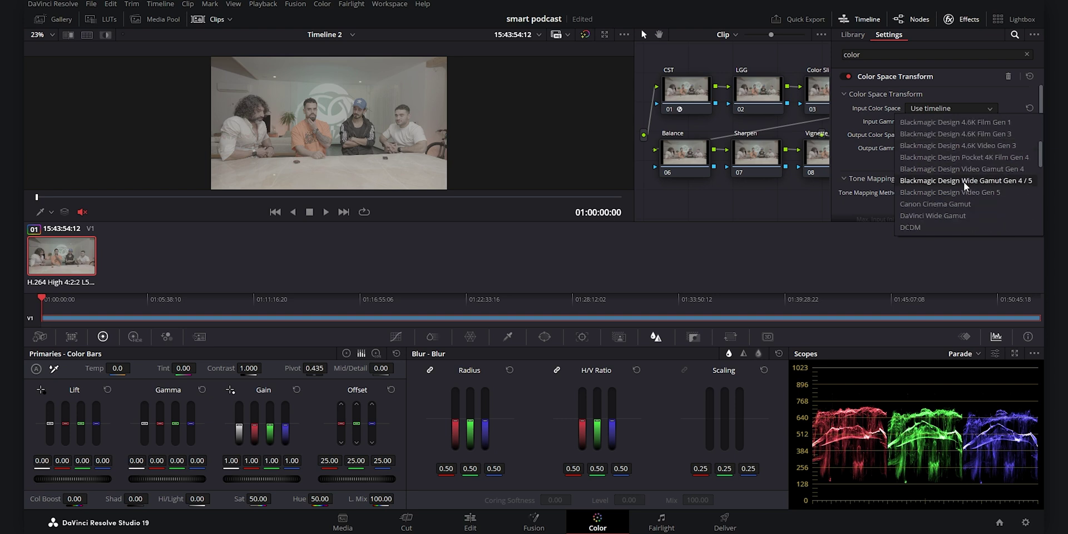
{"action": "left_click", "coordinate": [961, 181]}
{"action": "left_click", "coordinate": [948, 122]}
{"action": "scroll", "coordinate": [971, 189], "scroll_direction": "down", "scroll_amount": 6}
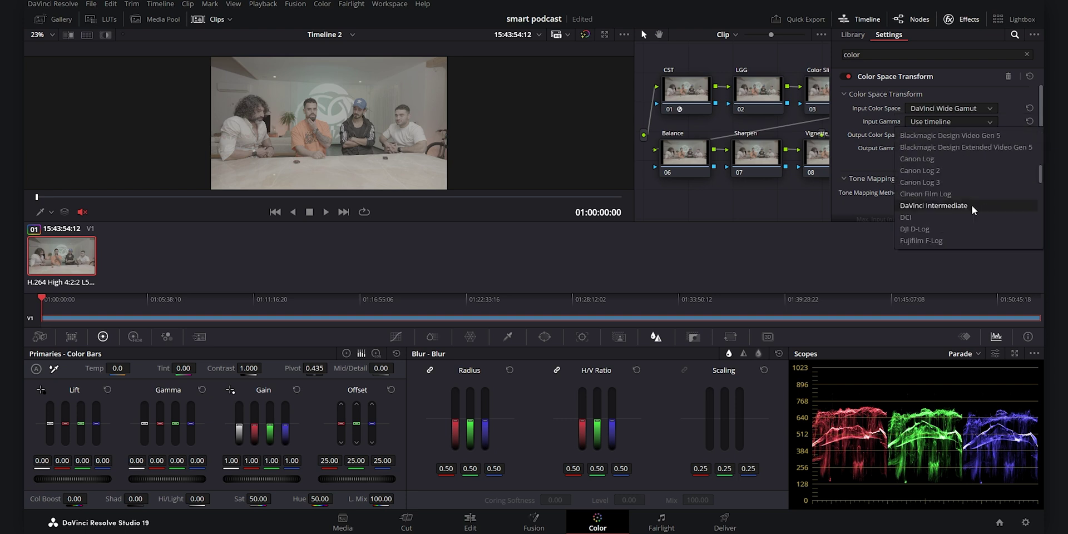
{"action": "left_click", "coordinate": [984, 207]}
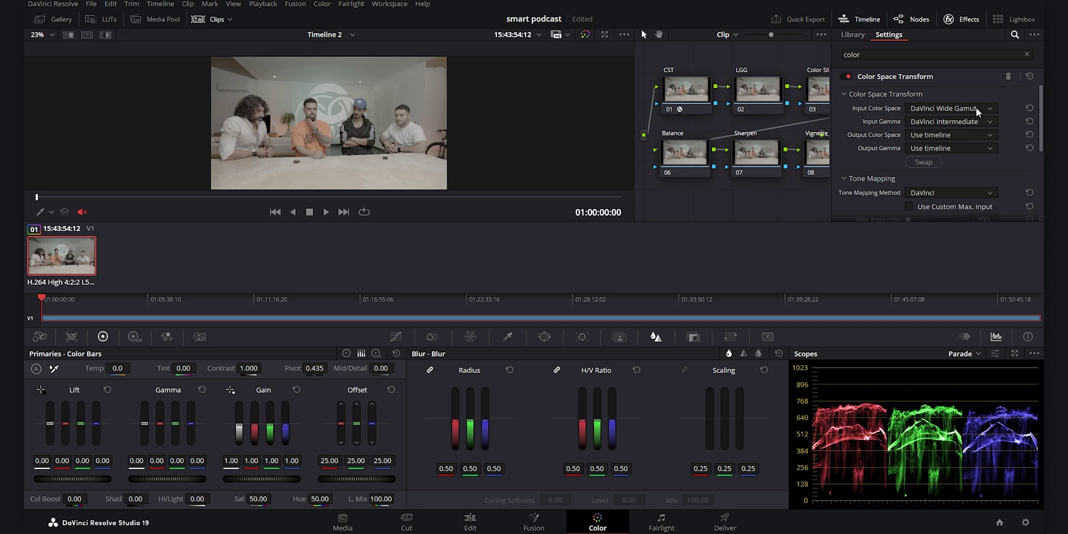
- Set the last CST node's output color space and output gamma to Rec.709 and check the picture full screen
{"action": "left_click", "coordinate": [963, 137]}
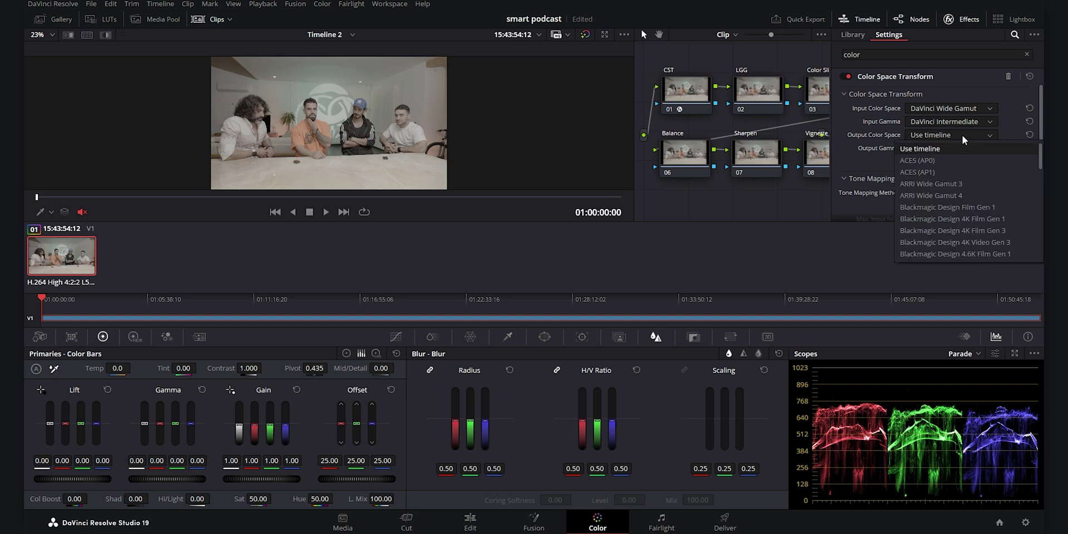
{"action": "scroll", "coordinate": [968, 212], "scroll_direction": "down", "scroll_amount": 5}
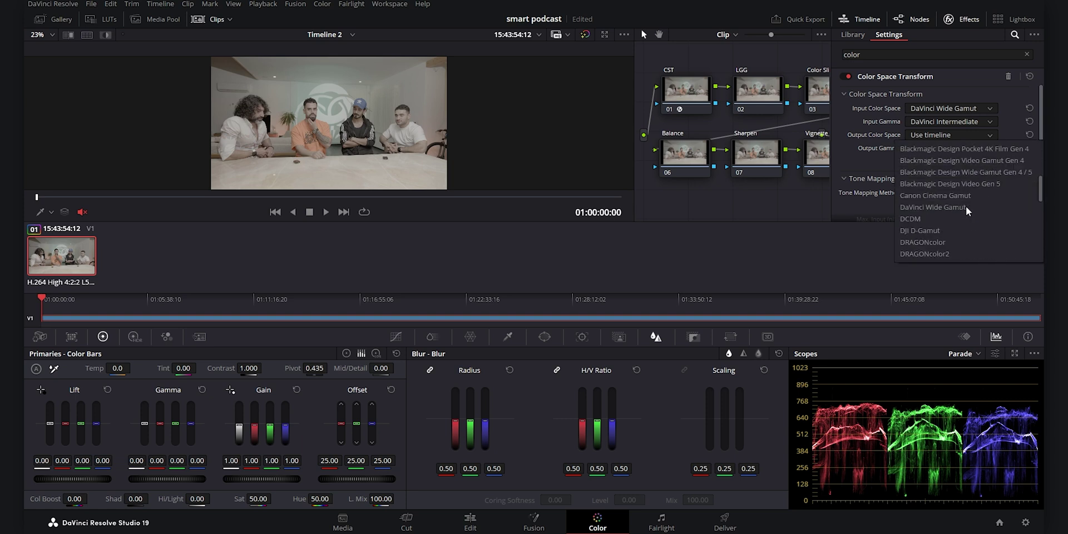
{"action": "scroll", "coordinate": [968, 212], "scroll_direction": "down", "scroll_amount": 6}
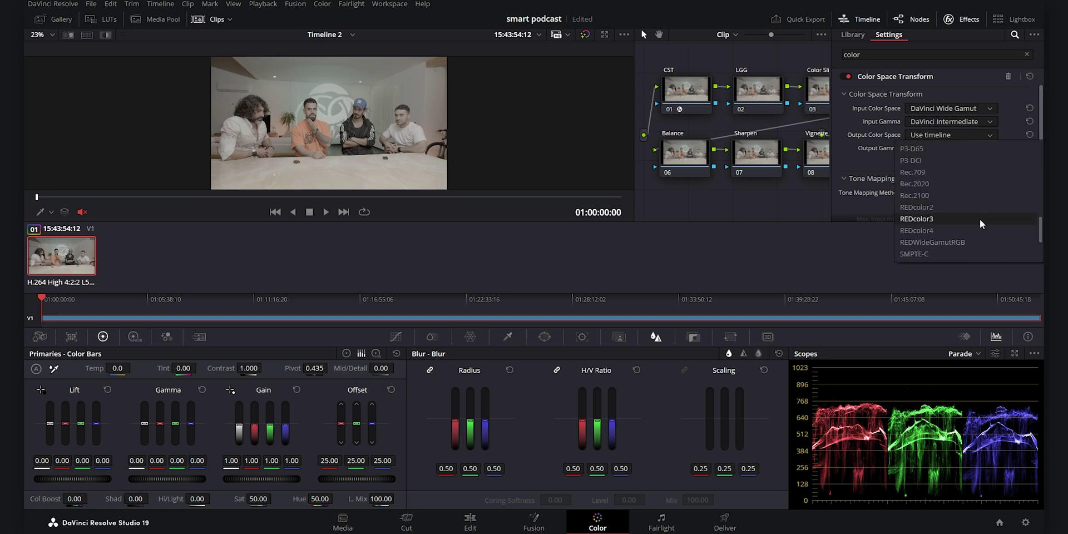
{"action": "left_click", "coordinate": [942, 173]}
{"action": "left_click", "coordinate": [975, 150]}
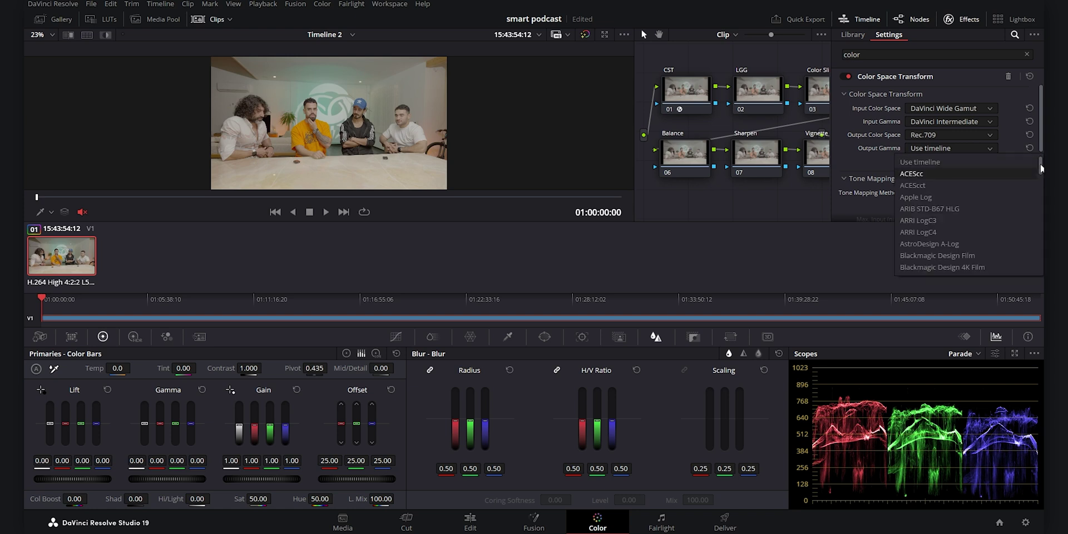
{"action": "left_click_drag", "start_coordinate": [1041, 167], "coordinate": [1040, 234]}
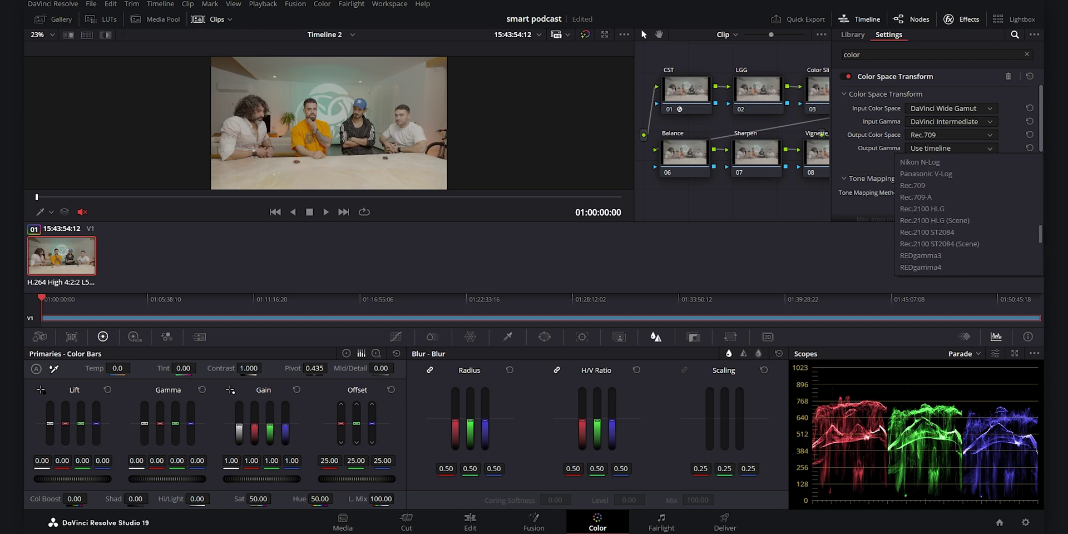
{"action": "left_click", "coordinate": [927, 187]}
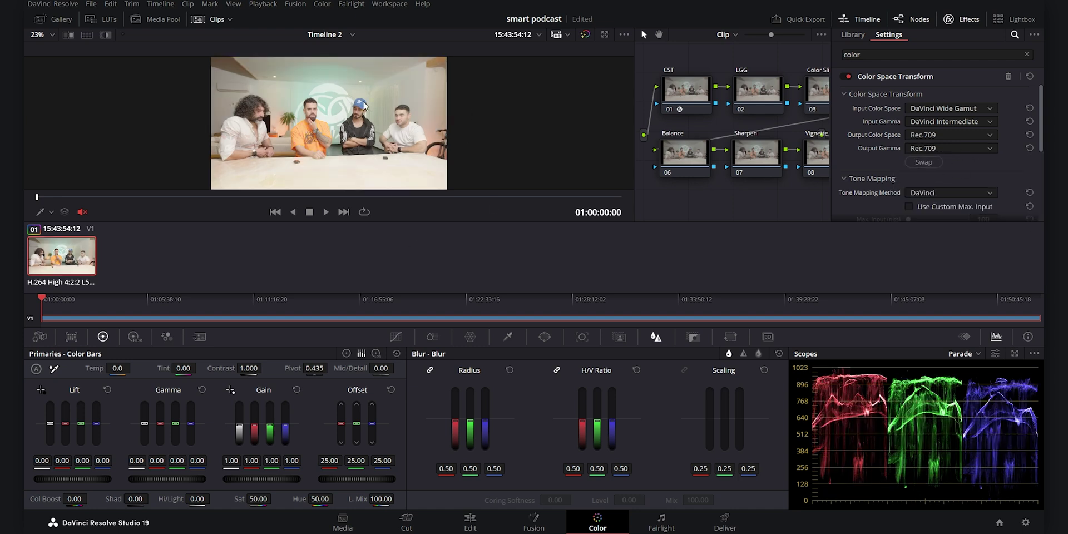
{"action": "left_click", "coordinate": [945, 22]}
{"action": "key", "text": "ctrl+f"}
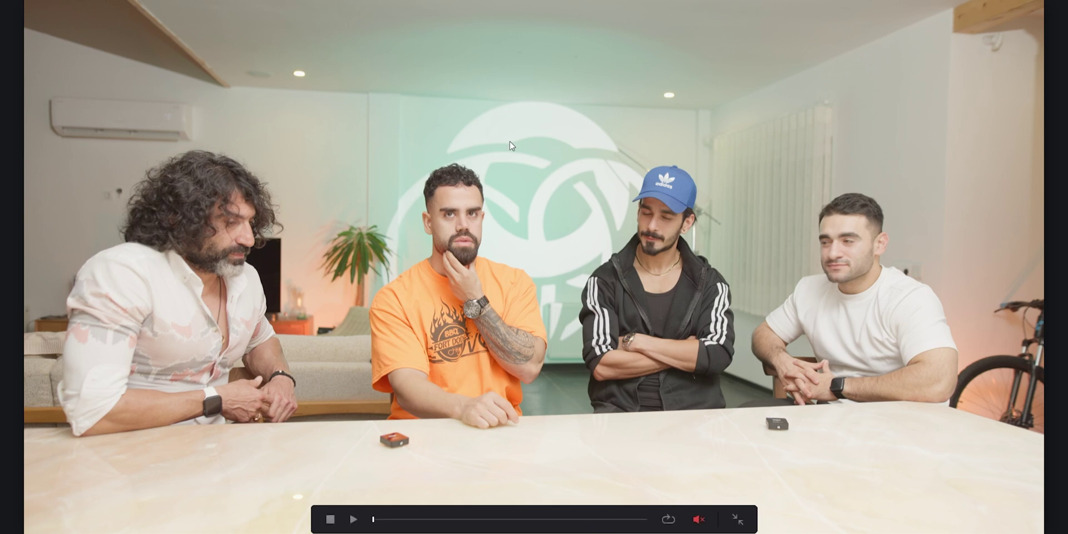
{"action": "key", "text": "ctrl+f"}
- On the LGG node, set the HDR Global wheel's exposure to -1.11 and its saturation to 1.45
{"action": "left_click", "coordinate": [754, 99]}
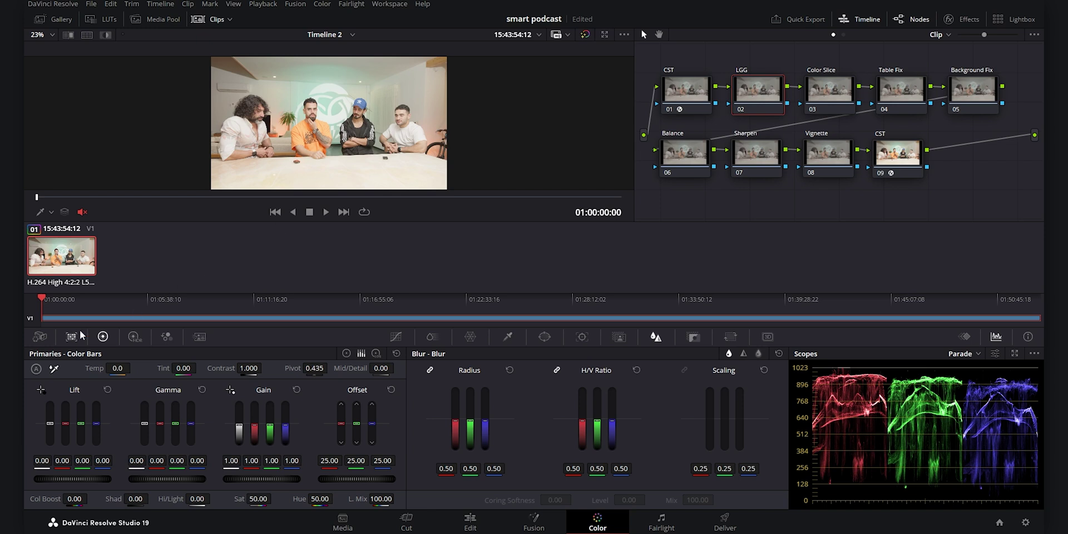
{"action": "left_click", "coordinate": [134, 336]}
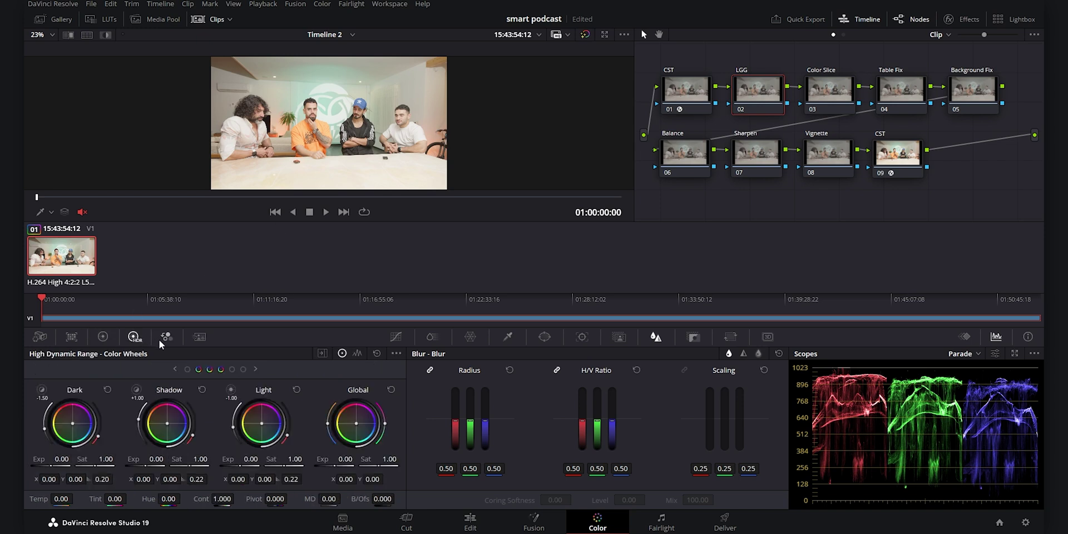
{"action": "left_click_drag", "start_coordinate": [336, 466], "coordinate": [299, 466]}
{"action": "key", "text": "ctrl+f"}
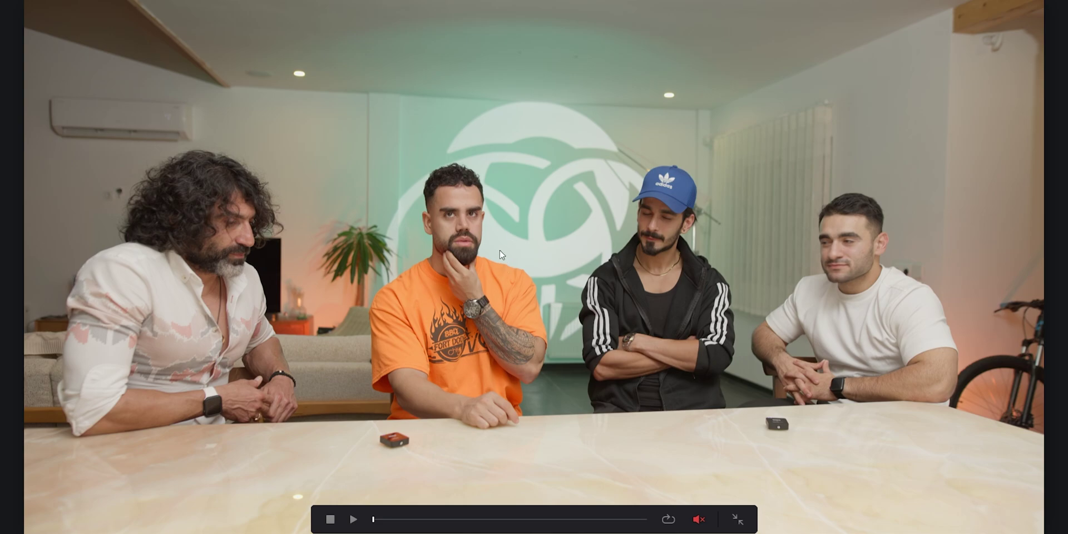
{"action": "key", "text": "Escape"}
{"action": "key", "text": "alt+f"}
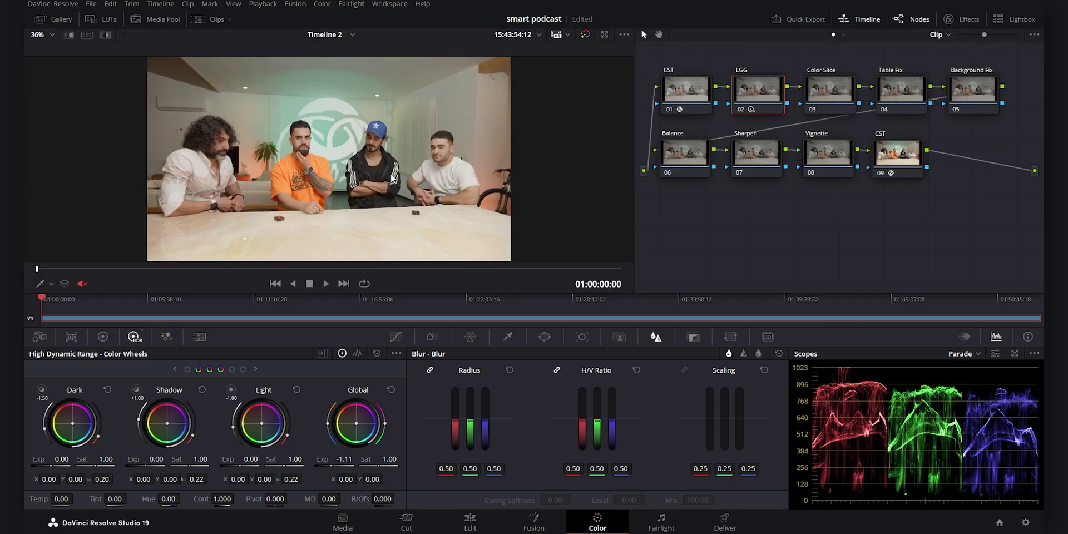
{"action": "left_click_drag", "start_coordinate": [378, 465], "coordinate": [389, 466]}
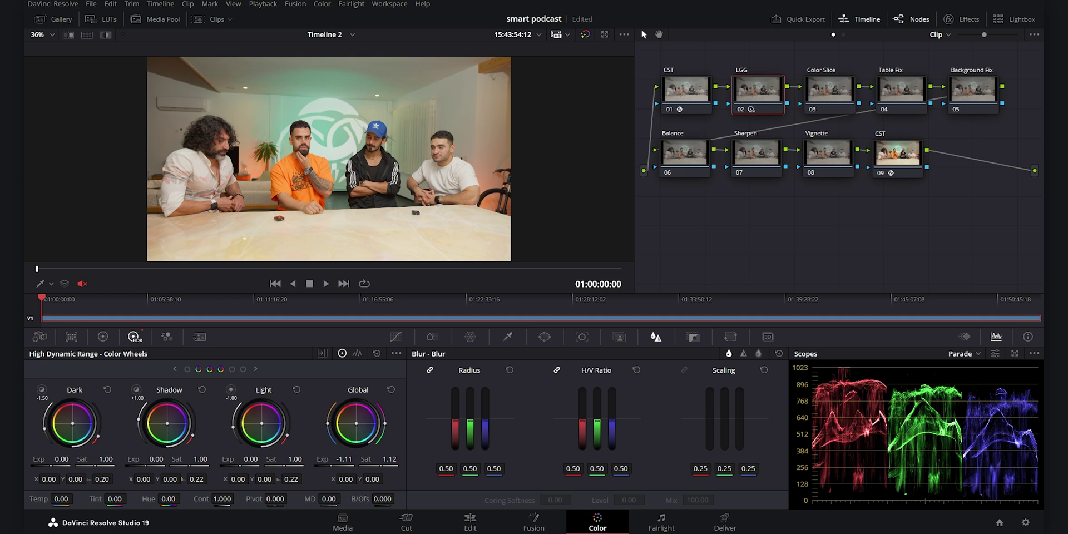
{"action": "left_click_drag", "start_coordinate": [389, 466], "coordinate": [421, 466]}
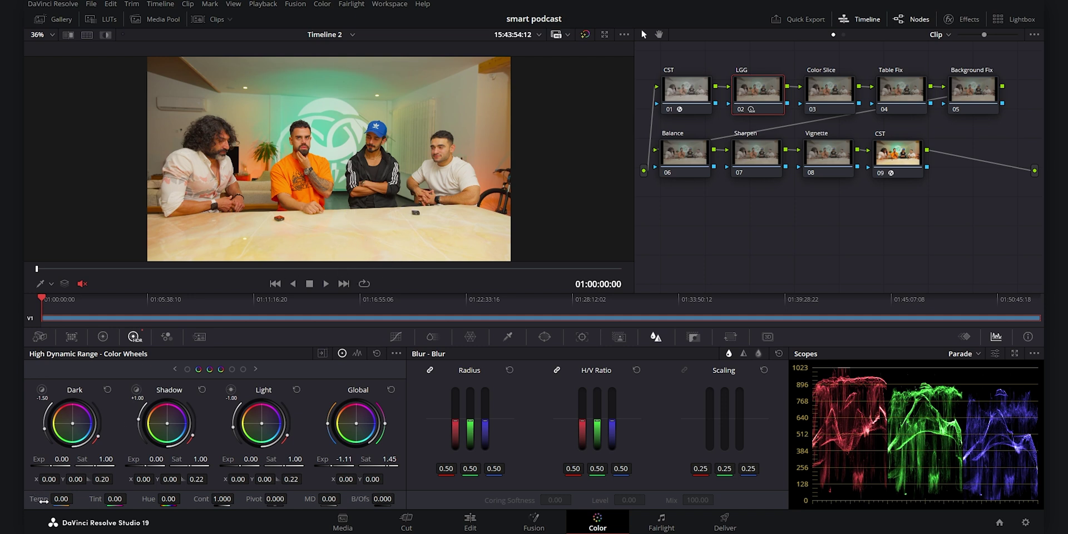
- Cool the LGG node with an HDR temperature of about -1232 and a tint of -1.20, checking the result full screen
{"action": "left_click_drag", "start_coordinate": [61, 498], "coordinate": [31, 498]}
{"action": "left_click_drag", "start_coordinate": [63, 499], "coordinate": [26, 499]}
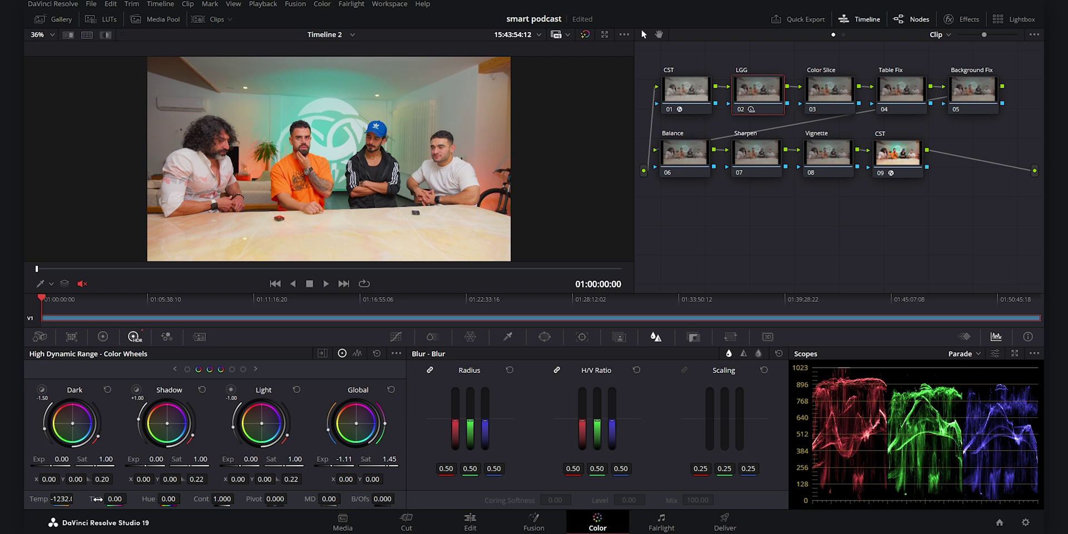
{"action": "left_click_drag", "start_coordinate": [98, 499], "coordinate": [73, 499]}
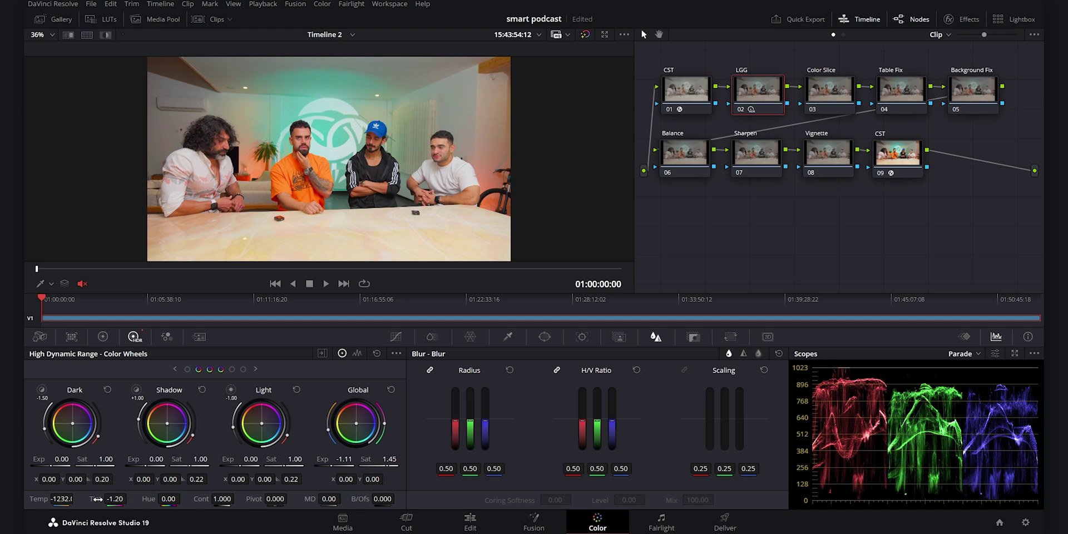
{"action": "key", "text": "ctrl+f"}
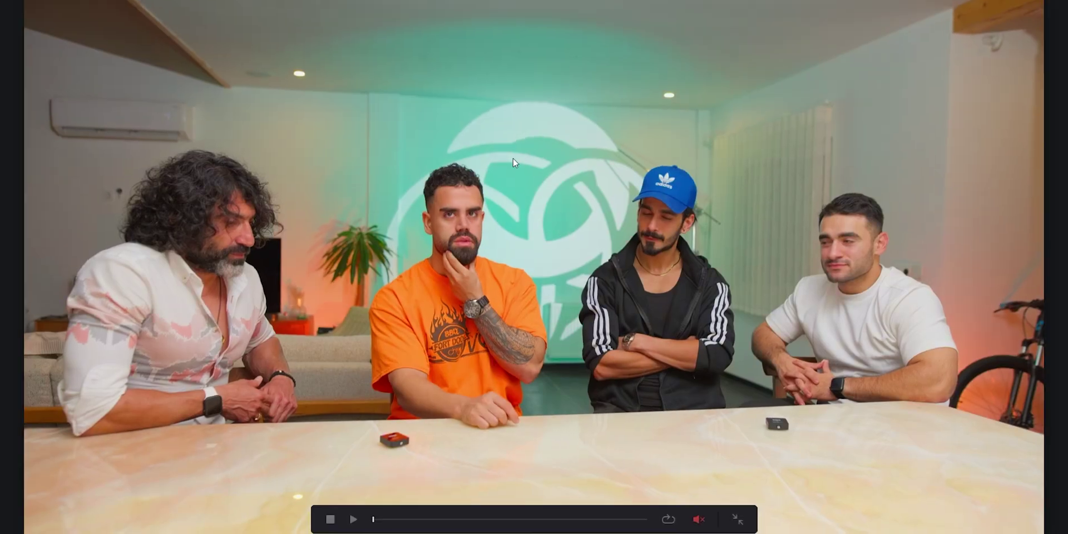
{"action": "key", "text": "Escape"}
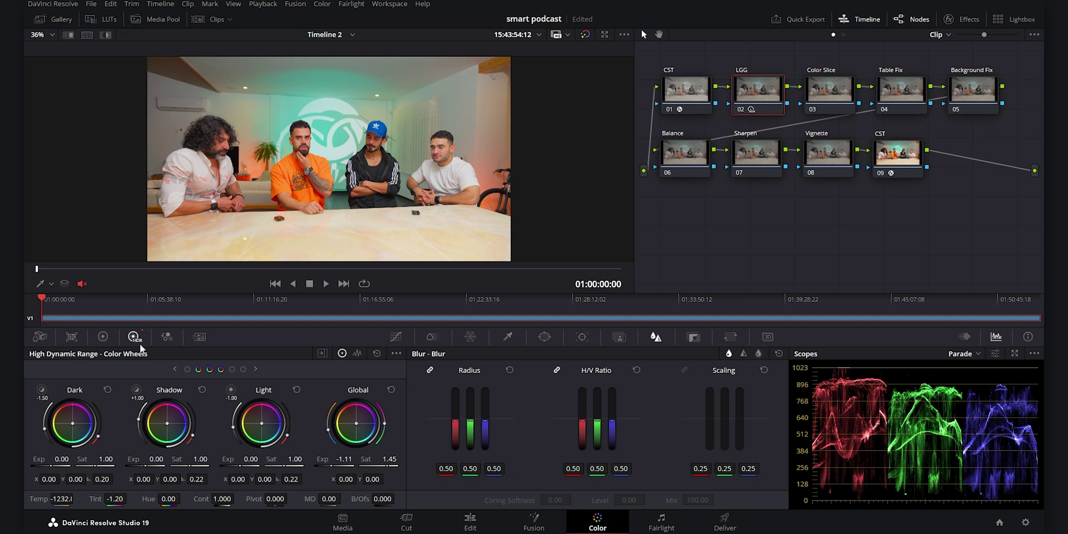
- Set the LGG node's primary color wheels to Lift -0.02, Gamma 0.02 and Gain 1.02
{"action": "left_click", "coordinate": [102, 336]}
{"action": "left_click", "coordinate": [346, 353]}
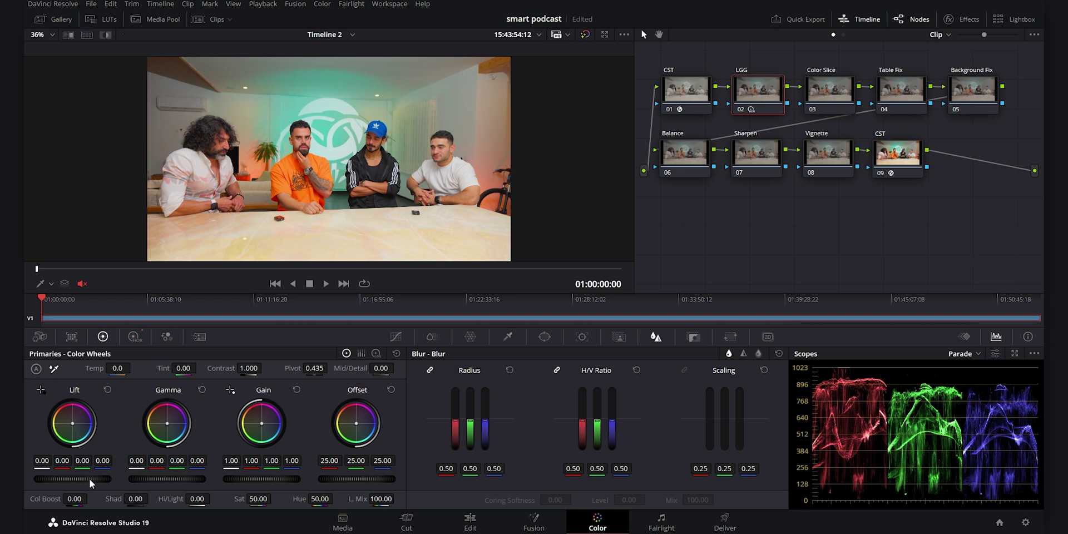
{"action": "scroll", "coordinate": [89, 479], "scroll_direction": "down", "scroll_amount": 2}
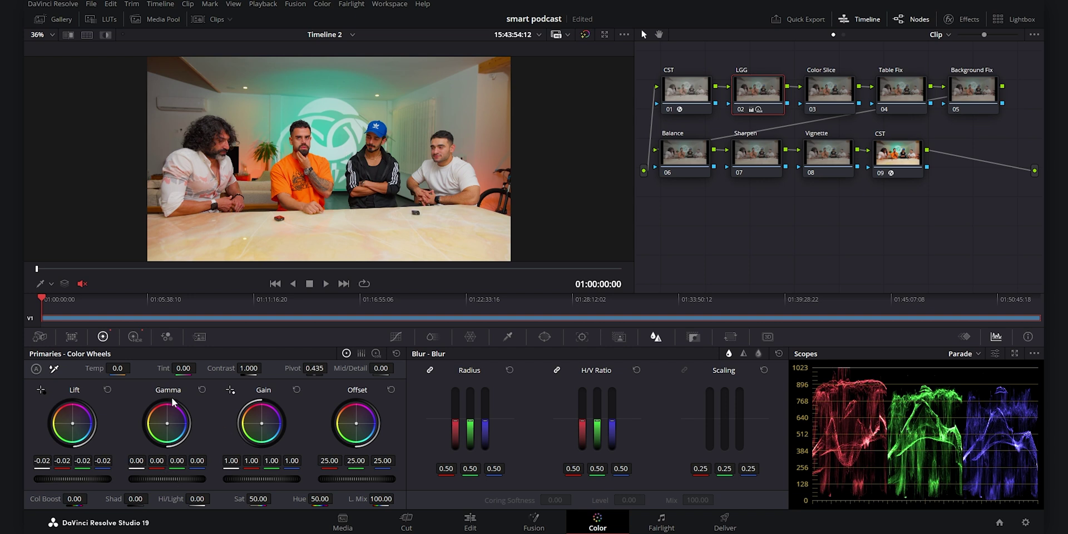
{"action": "scroll", "coordinate": [177, 480], "scroll_direction": "up", "scroll_amount": 1}
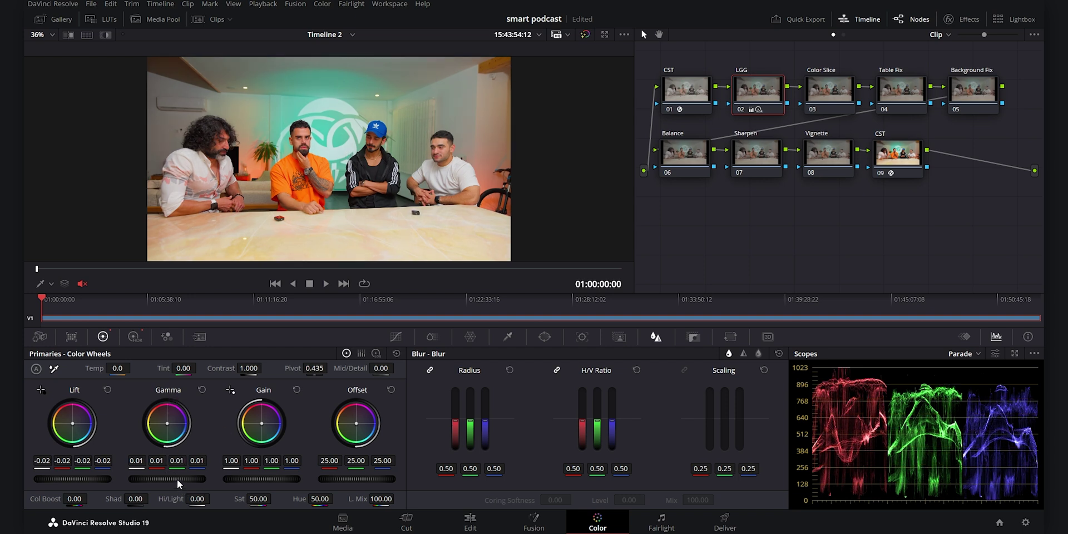
{"action": "scroll", "coordinate": [177, 479], "scroll_direction": "up", "scroll_amount": 1}
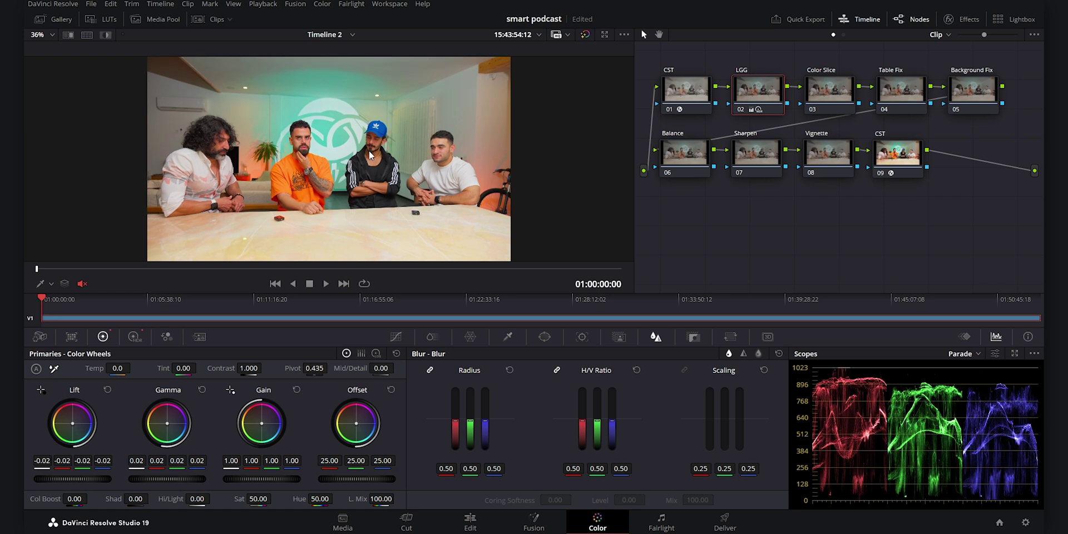
{"action": "scroll", "coordinate": [272, 479], "scroll_direction": "up", "scroll_amount": 1}
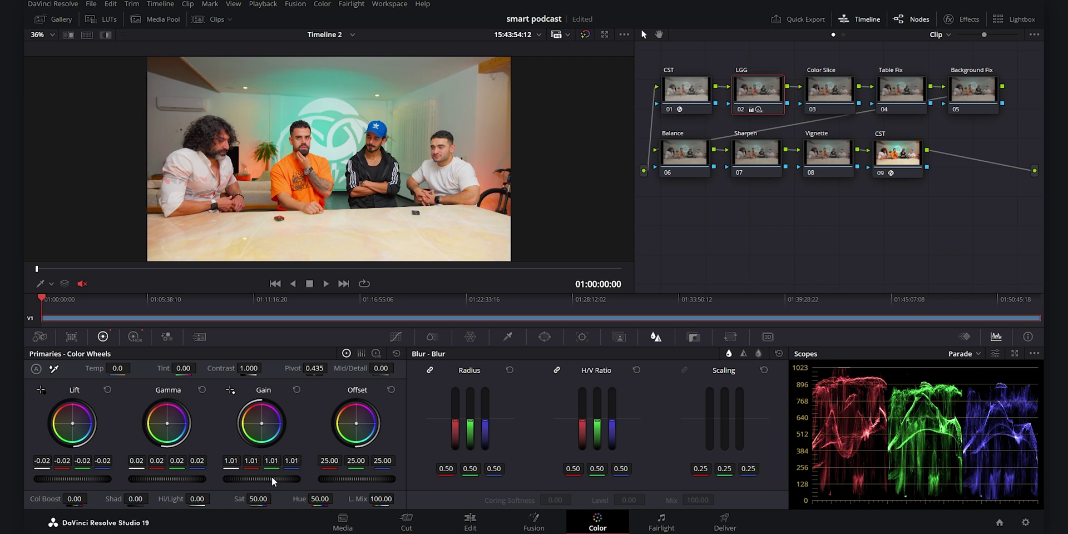
{"action": "scroll", "coordinate": [272, 476], "scroll_direction": "up", "scroll_amount": 1}
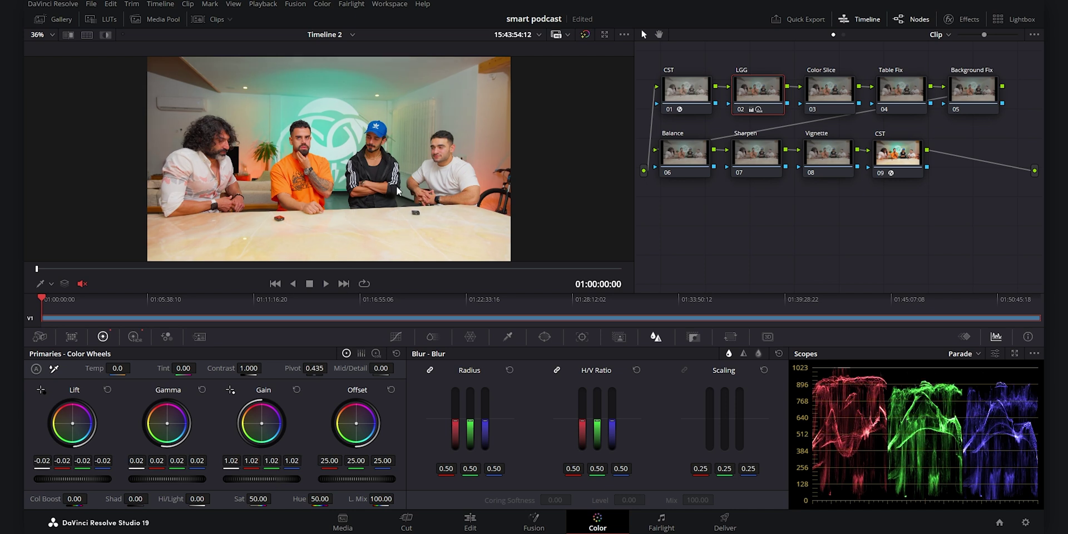
- Lower the LGG node's Shadow log wheel to -0.06 while judging the black jacket up close
{"action": "left_click", "coordinate": [377, 354]}
{"action": "scroll", "coordinate": [378, 185], "scroll_direction": "up", "scroll_amount": 3}
{"action": "scroll", "coordinate": [379, 185], "scroll_direction": "up", "scroll_amount": 2}
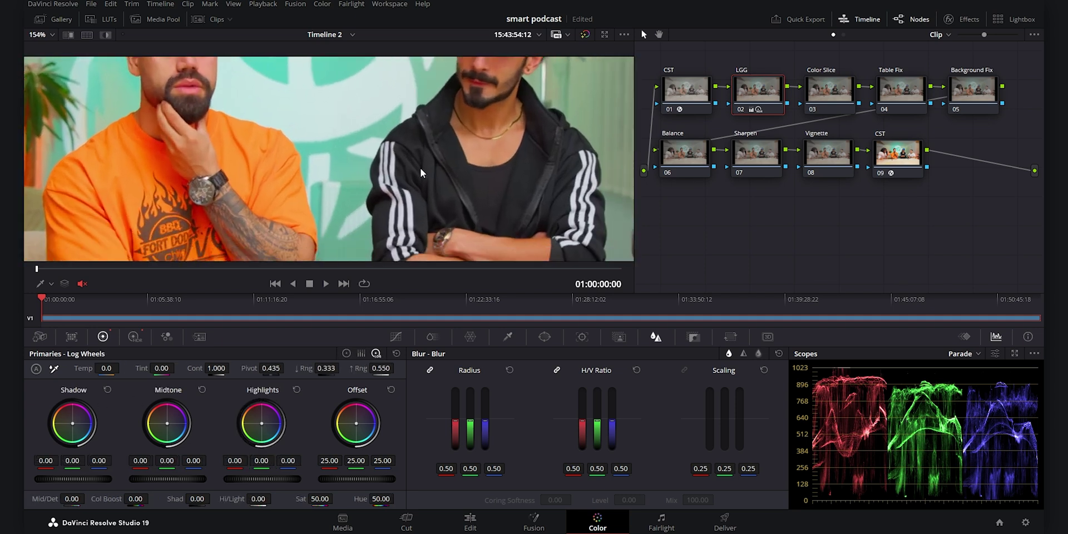
{"action": "scroll", "coordinate": [84, 476], "scroll_direction": "down", "scroll_amount": 1}
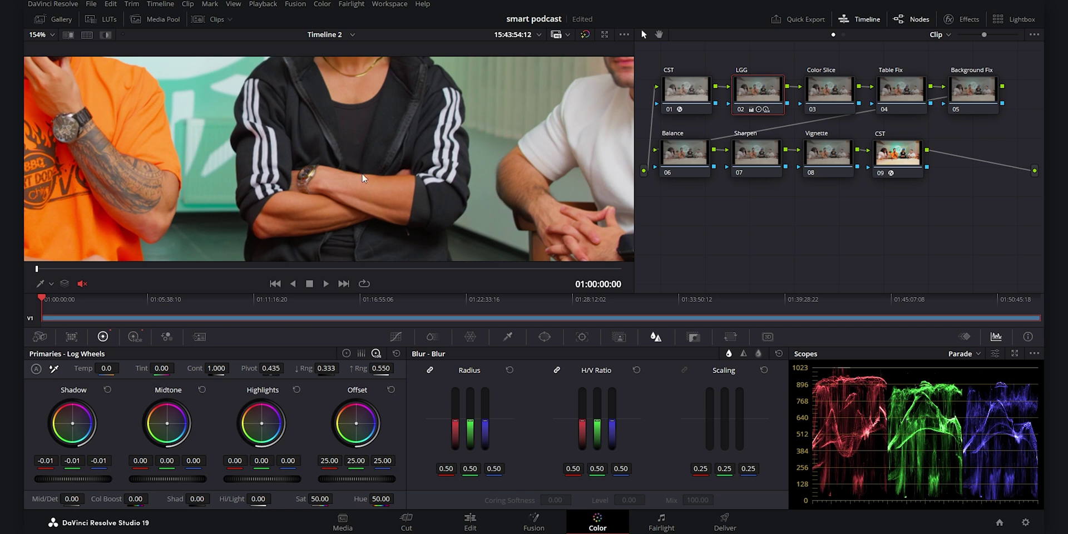
{"action": "scroll", "coordinate": [80, 477], "scroll_direction": "down", "scroll_amount": 4}
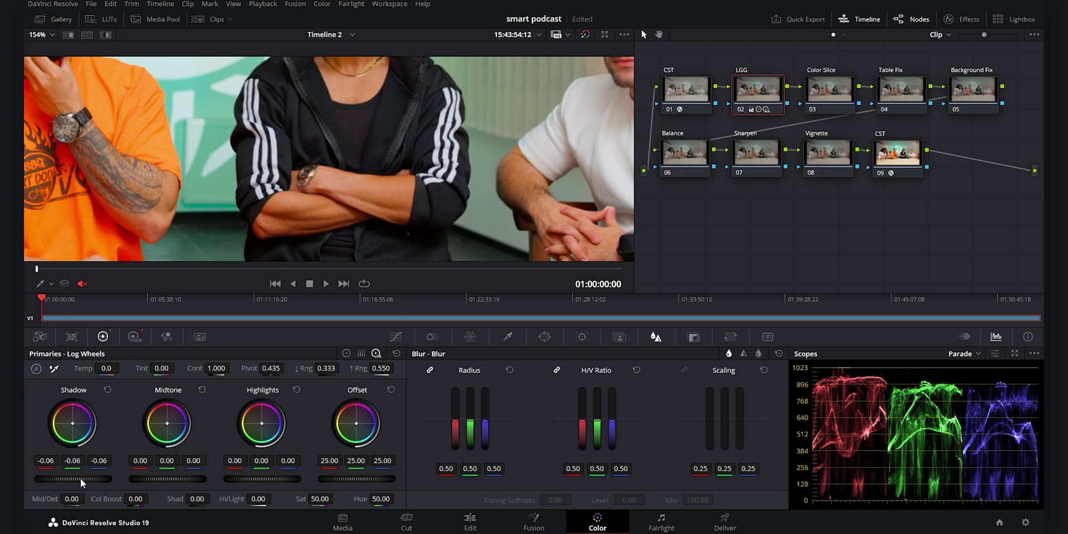
{"action": "left_click", "coordinate": [108, 390]}
{"action": "scroll", "coordinate": [85, 479], "scroll_direction": "down", "scroll_amount": 3}
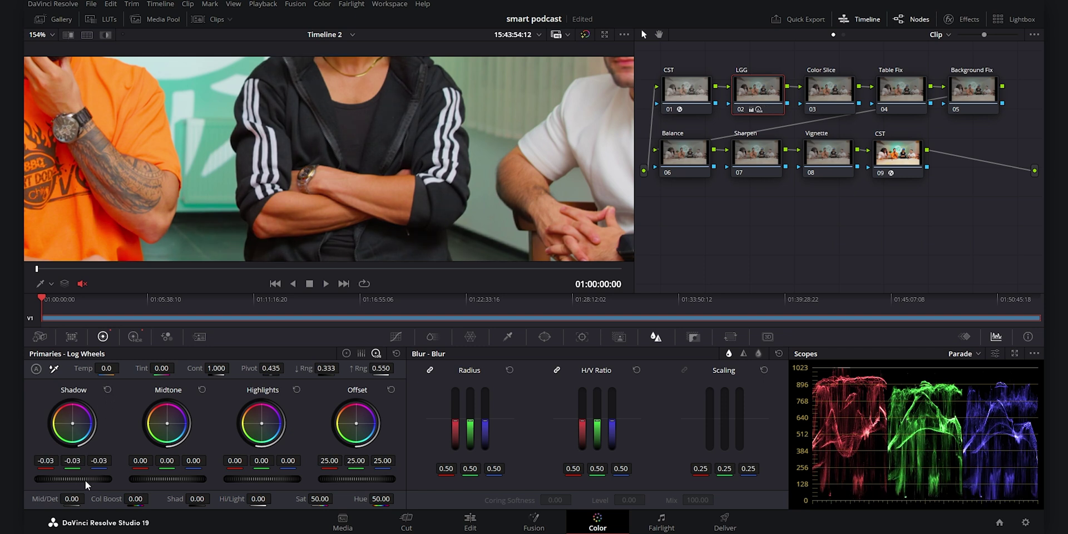
{"action": "scroll", "coordinate": [85, 480], "scroll_direction": "down", "scroll_amount": 2}
{"action": "scroll", "coordinate": [85, 480], "scroll_direction": "down", "scroll_amount": 1}
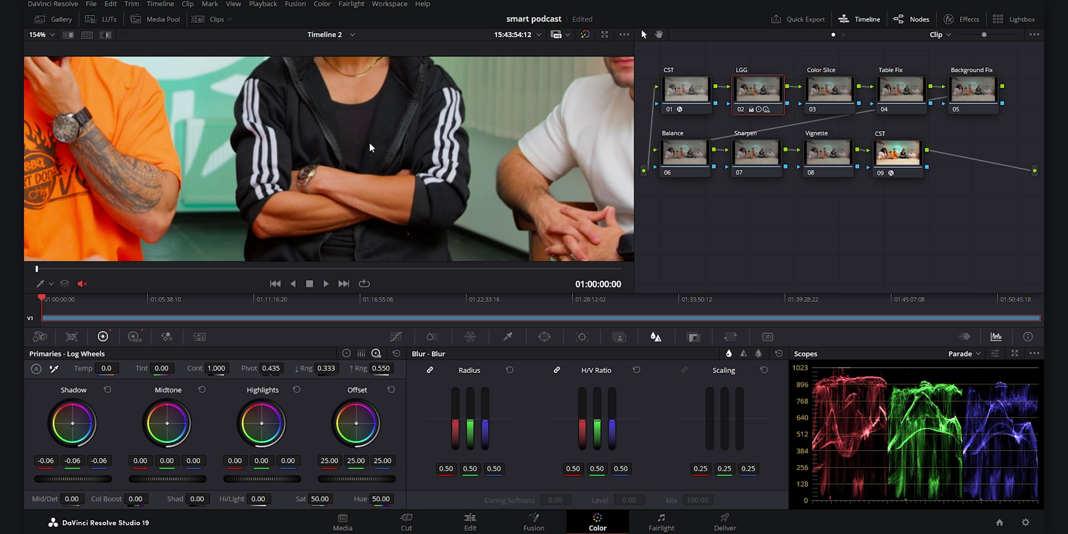
- Compare the whole frame with and without all node grades
{"action": "scroll", "coordinate": [309, 172], "scroll_direction": "down", "scroll_amount": 5}
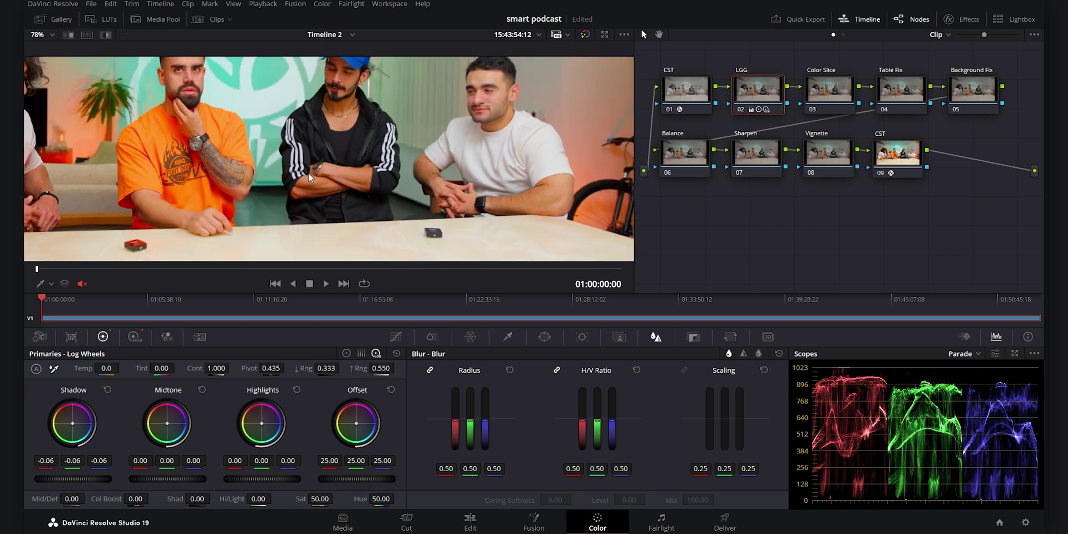
{"action": "scroll", "coordinate": [271, 160], "scroll_direction": "down", "scroll_amount": 3}
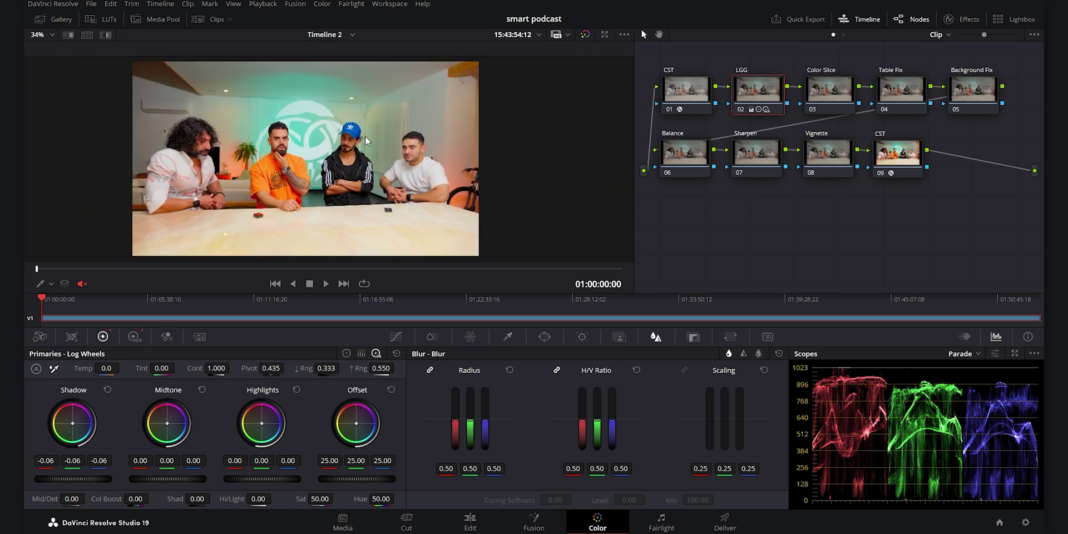
{"action": "key", "text": "shift+d"}
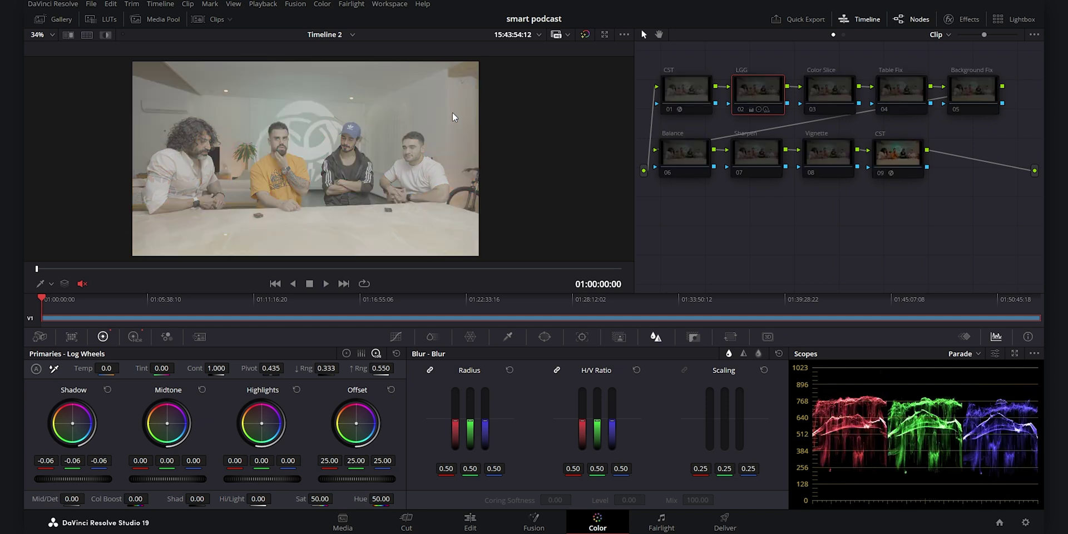
{"action": "key", "text": "shift+d"}
- On the Color Slice node, set ColorSlice Cyan density to 0.24 and saturation to 1.62, and preview the picture full screen
{"action": "left_click", "coordinate": [830, 99]}
{"action": "left_click", "coordinate": [431, 337]}
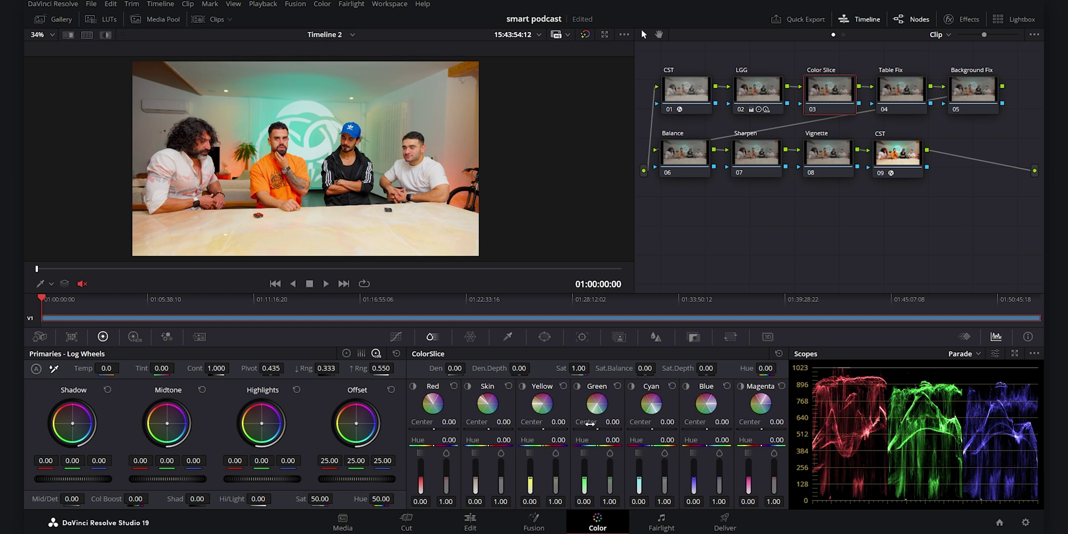
{"action": "left_click_drag", "start_coordinate": [640, 485], "coordinate": [640, 474]}
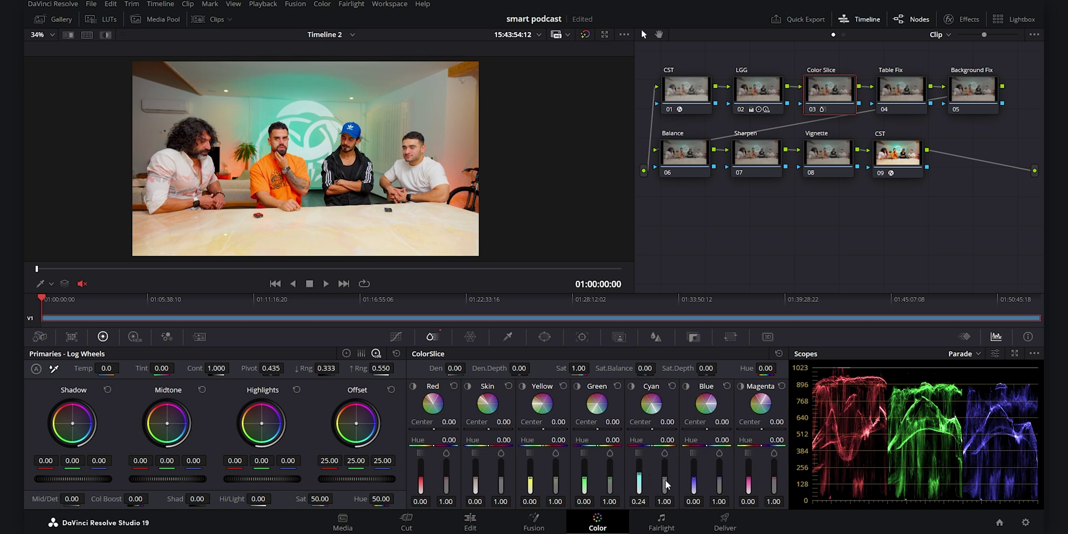
{"action": "left_click_drag", "start_coordinate": [665, 479], "coordinate": [665, 467]}
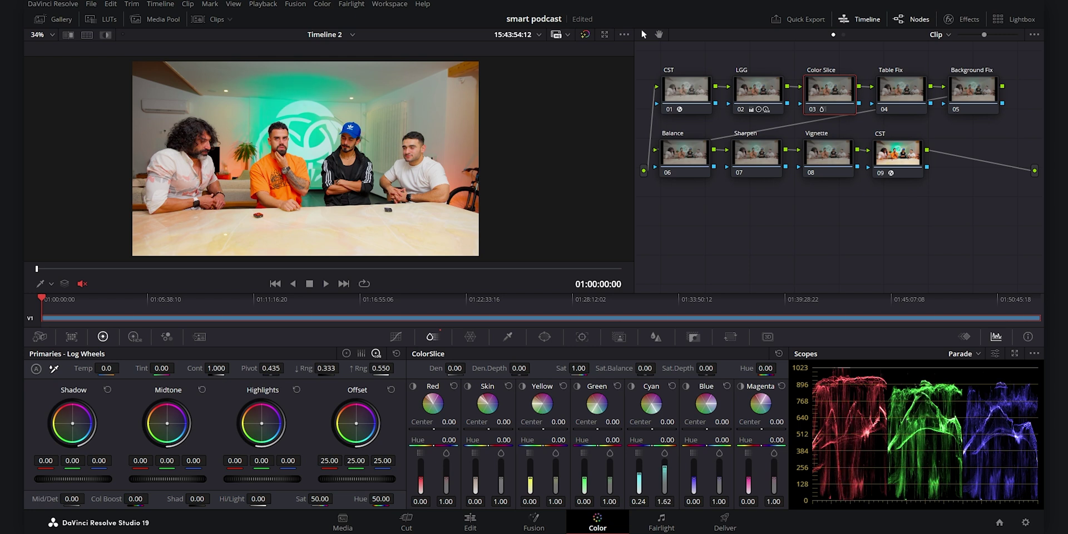
{"action": "key", "text": "ctrl+f"}
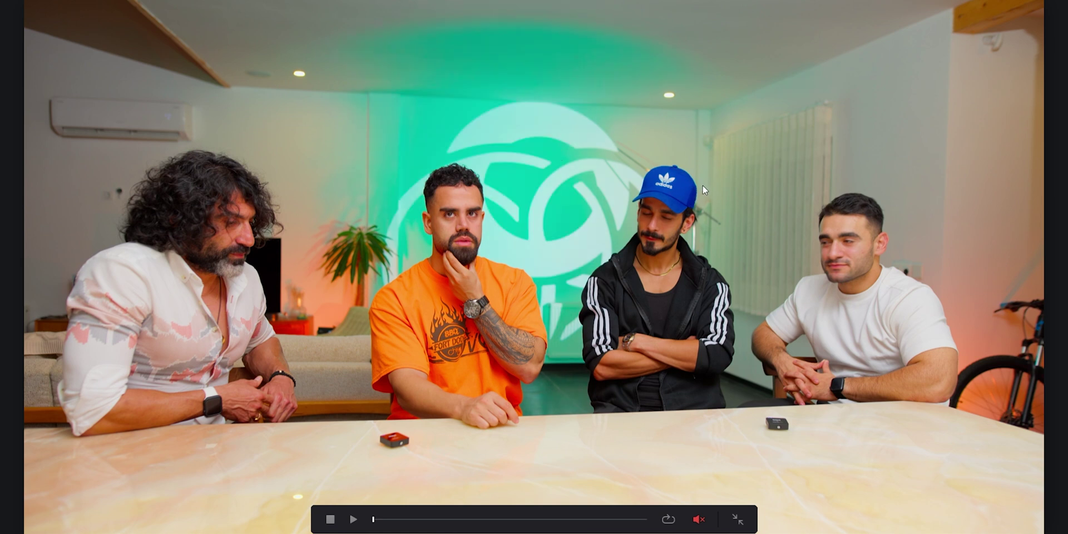
- On the Table Fix node, sample the tabletop colour with the HSL qualifier and highlight the selected area
{"action": "key", "text": "Escape"}
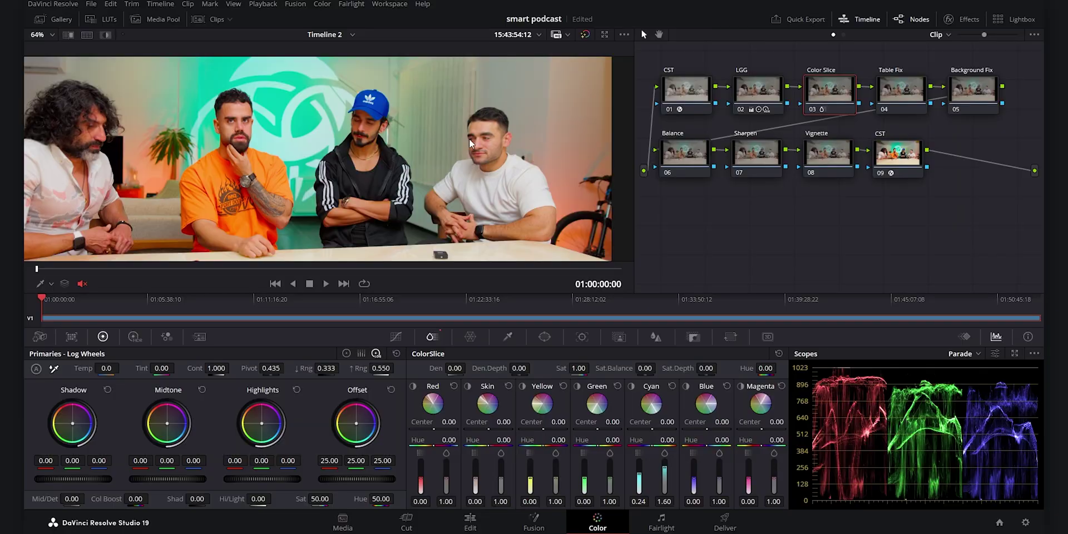
{"action": "key", "text": "ctrl+f"}
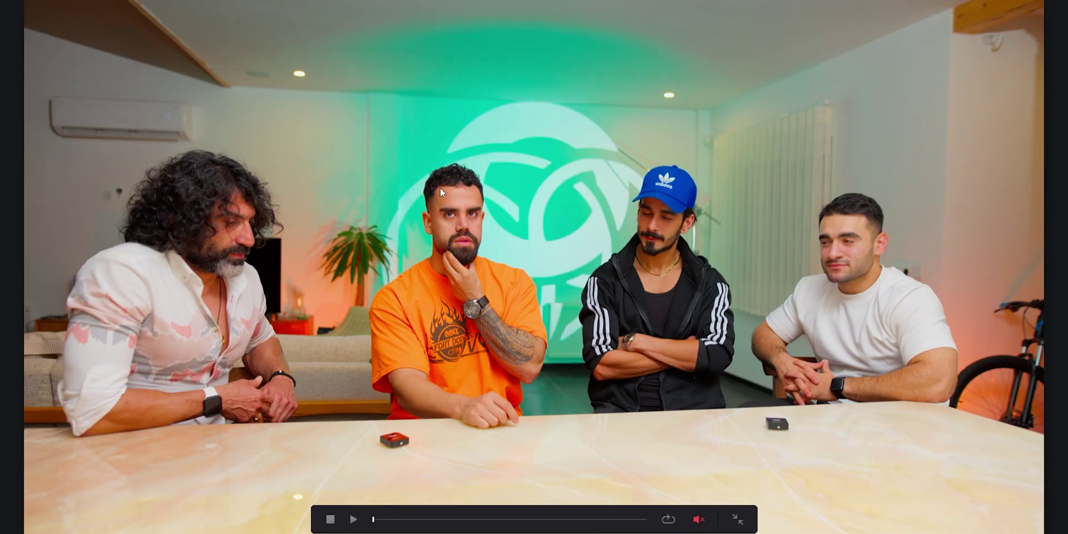
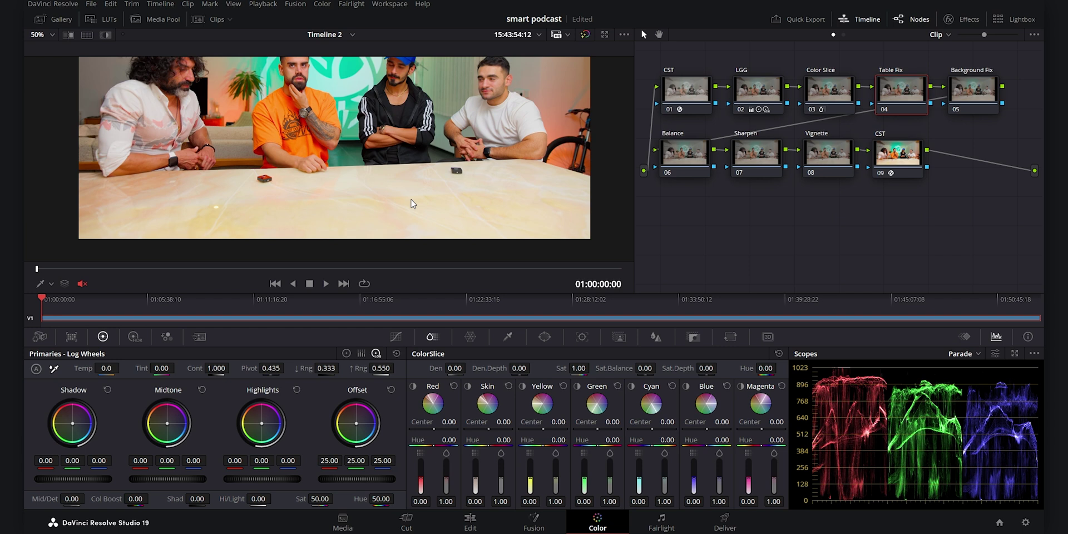
{"action": "left_click", "coordinate": [507, 337]}
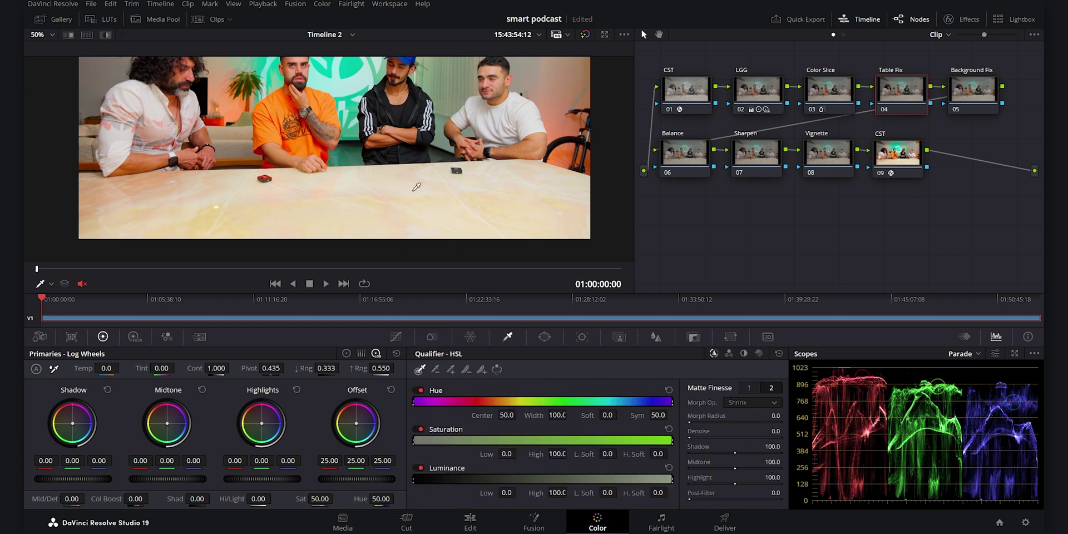
{"action": "left_click_drag", "start_coordinate": [424, 202], "coordinate": [317, 209]}
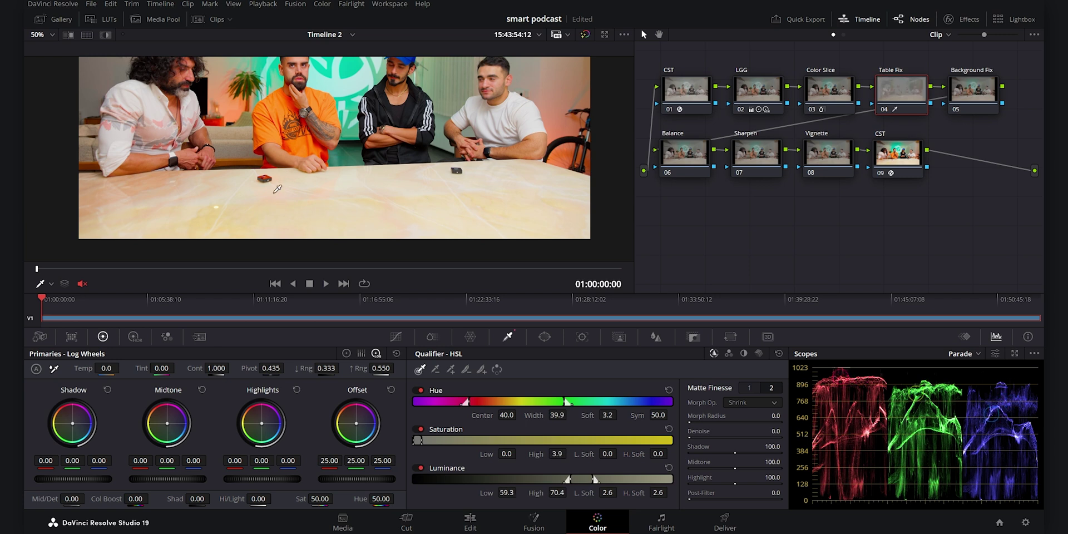
{"action": "left_click", "coordinate": [106, 35]}
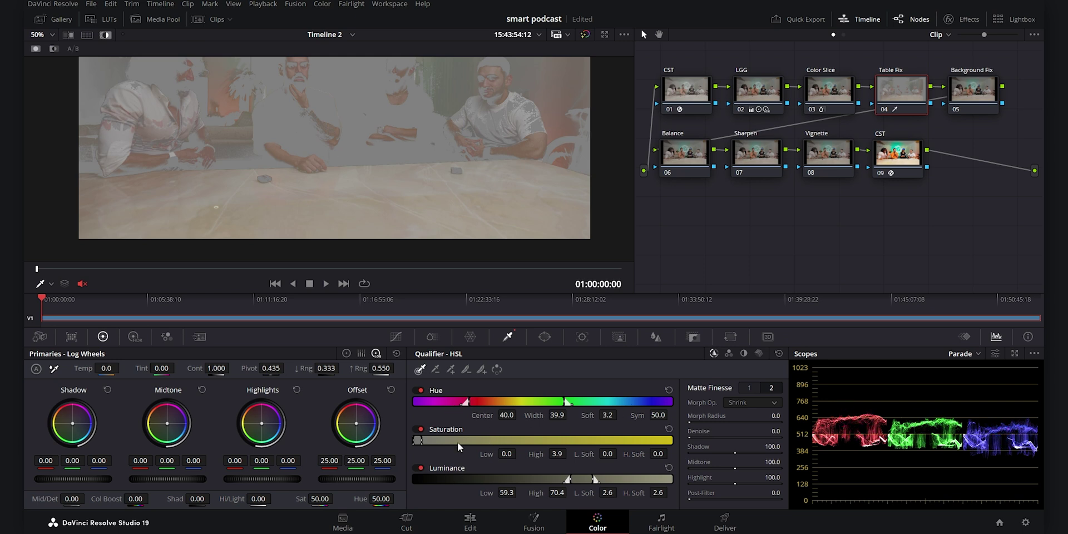
- Narrow the table qualifier to hue center 38.5 and width 16.3, saturation high 2.5, and luminance 58.7 to 67.9
{"action": "left_click_drag", "start_coordinate": [468, 405], "coordinate": [501, 404]}
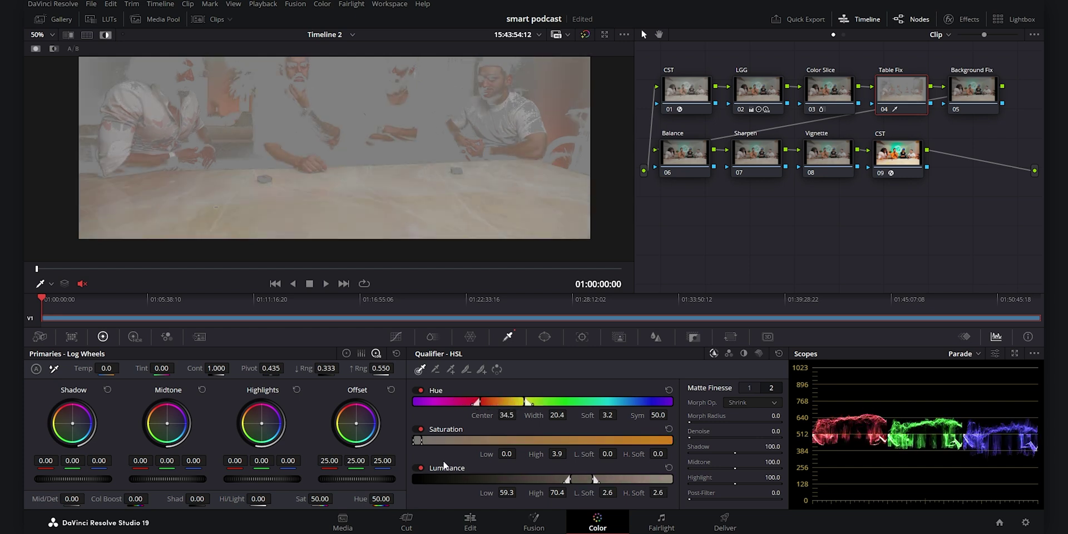
{"action": "left_click_drag", "start_coordinate": [422, 440], "coordinate": [417, 439]}
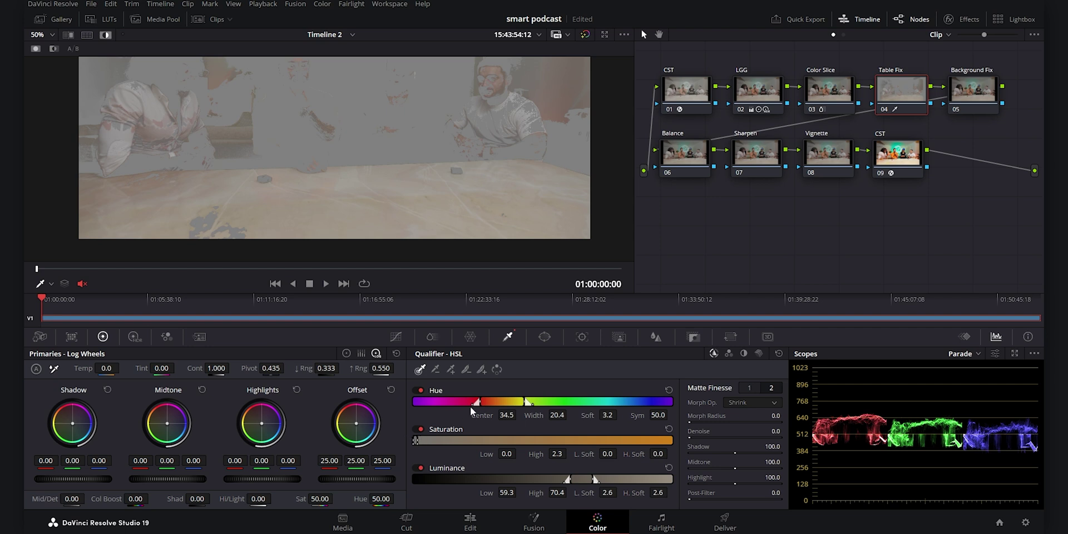
{"action": "left_click_drag", "start_coordinate": [583, 481], "coordinate": [572, 482]}
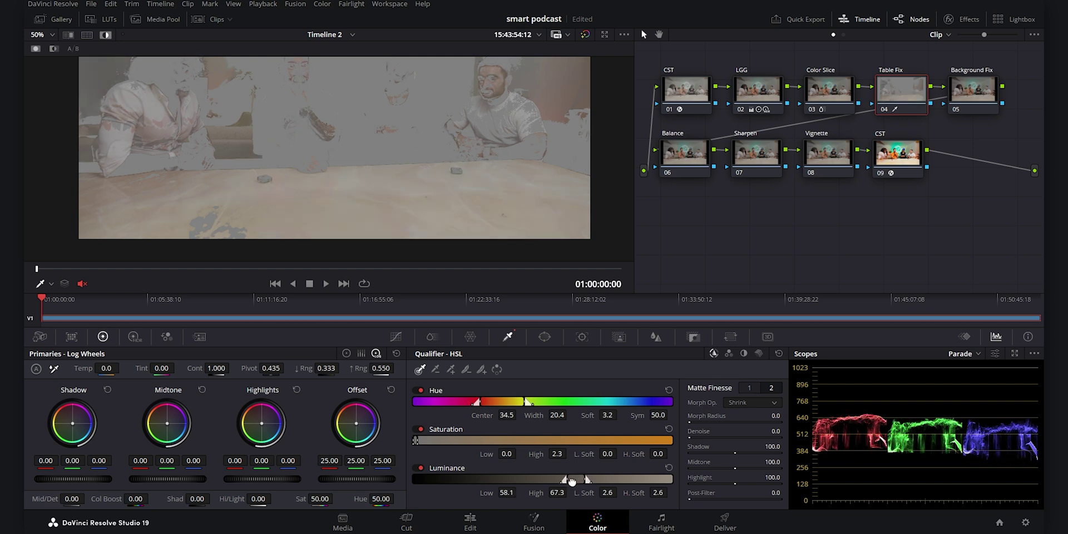
- Refine the table matte with Clean Black 17.4, Clean White 20.1, White Clip 95.3, Blur Radius 48.1, Denoise 26.7, hue width 8.2 and luminance 61.4 to 74.0
{"action": "left_click", "coordinate": [749, 387]}
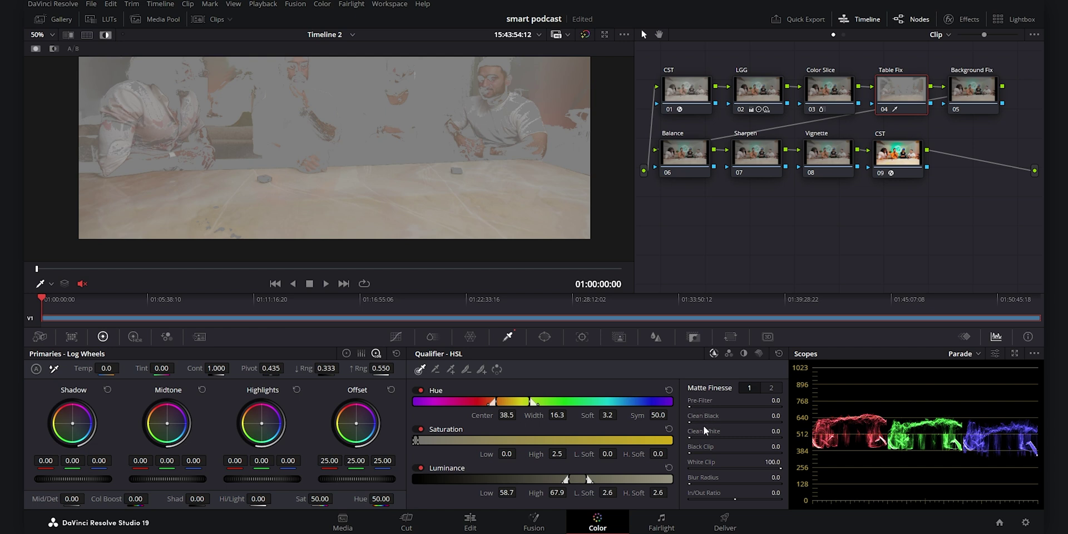
{"action": "left_click_drag", "start_coordinate": [688, 422], "coordinate": [694, 437]}
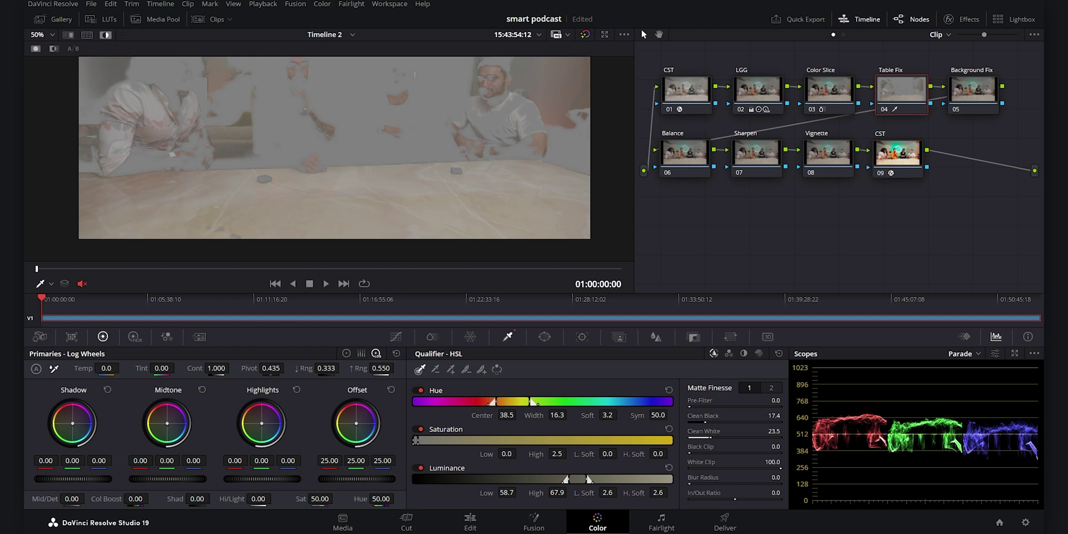
{"action": "left_click_drag", "start_coordinate": [776, 469], "coordinate": [773, 469]}
{"action": "left_click_drag", "start_coordinate": [689, 483], "coordinate": [699, 484]}
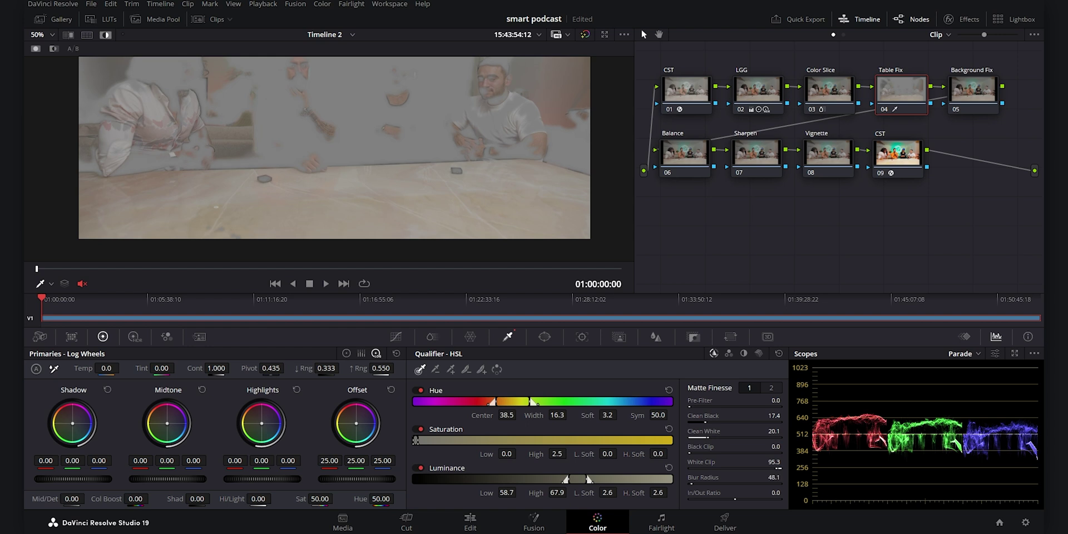
{"action": "left_click", "coordinate": [771, 387]}
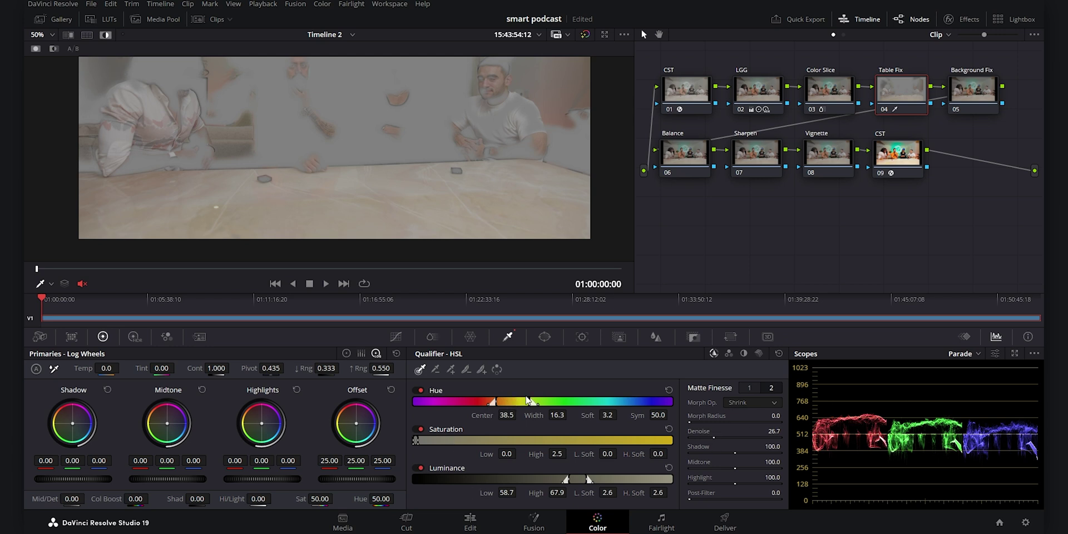
{"action": "left_click_drag", "start_coordinate": [575, 479], "coordinate": [582, 481]}
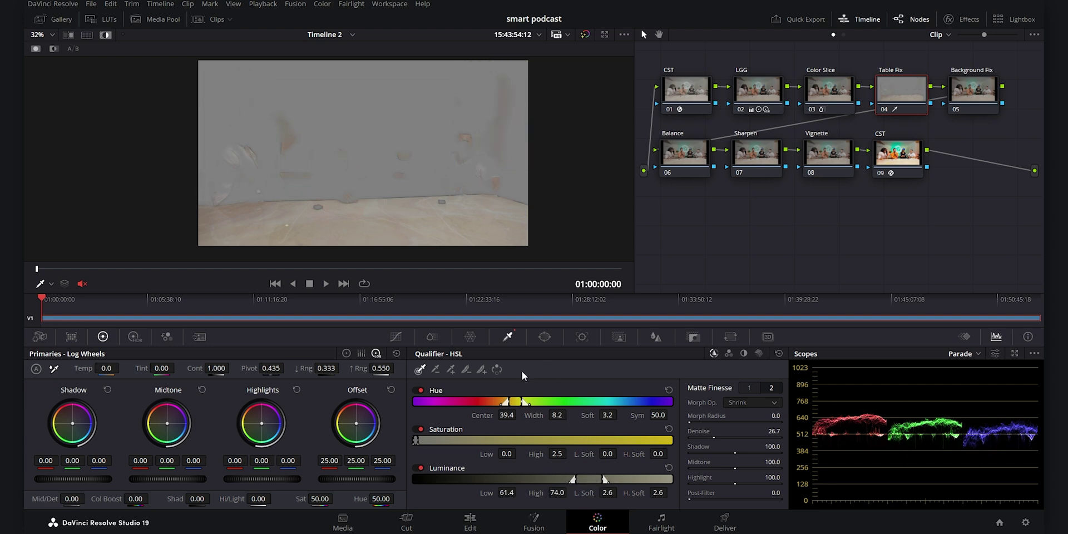
- Draw a closed curve window around the tabletop, extending past the frame edges, to limit the Table Fix selection
{"action": "left_click", "coordinate": [545, 337]}
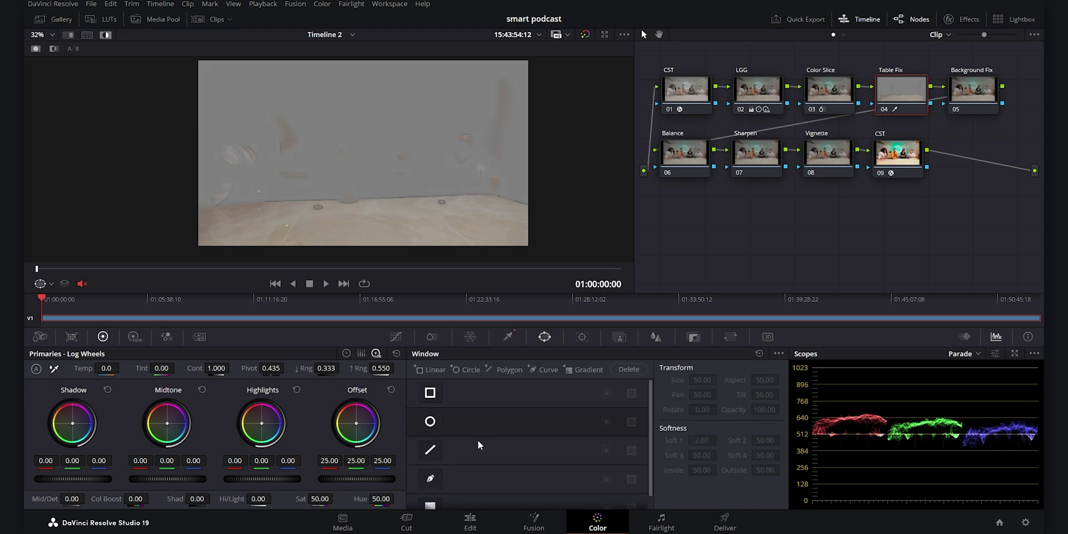
{"action": "left_click", "coordinate": [432, 480]}
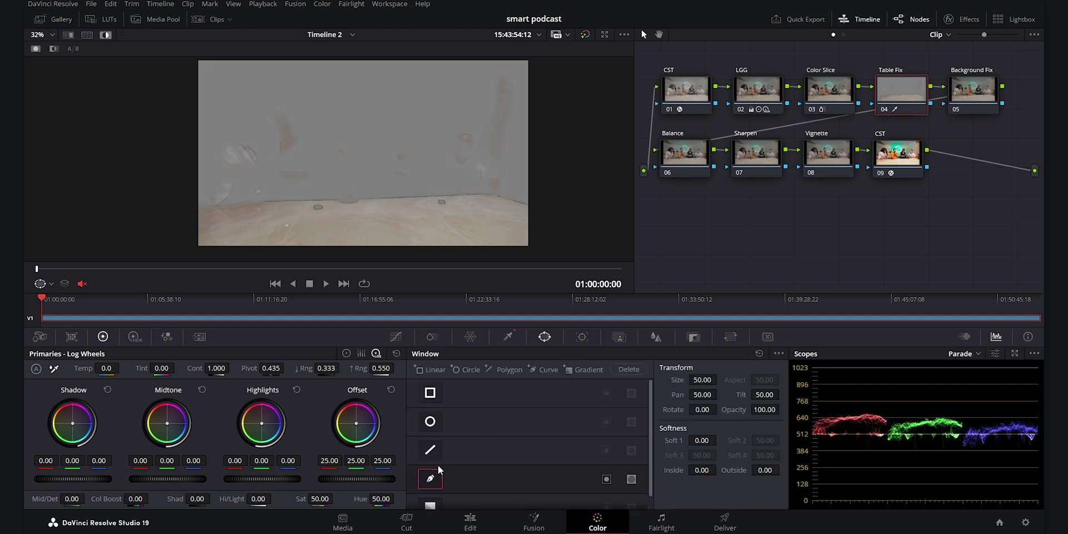
{"action": "left_click", "coordinate": [533, 207]}
{"action": "left_click", "coordinate": [494, 193]}
{"action": "left_click", "coordinate": [176, 206]}
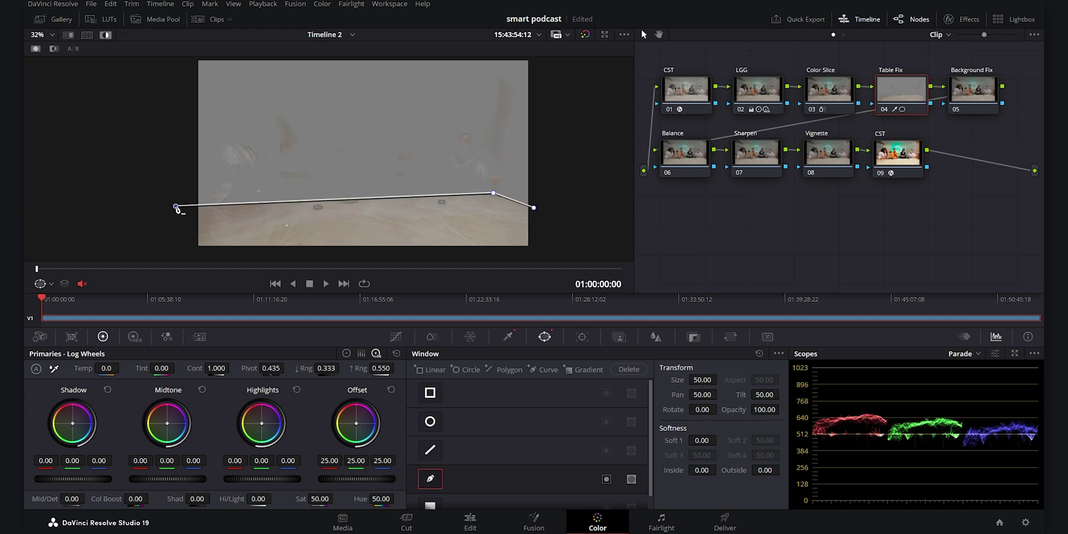
{"action": "left_click", "coordinate": [181, 257]}
{"action": "left_click", "coordinate": [562, 254]}
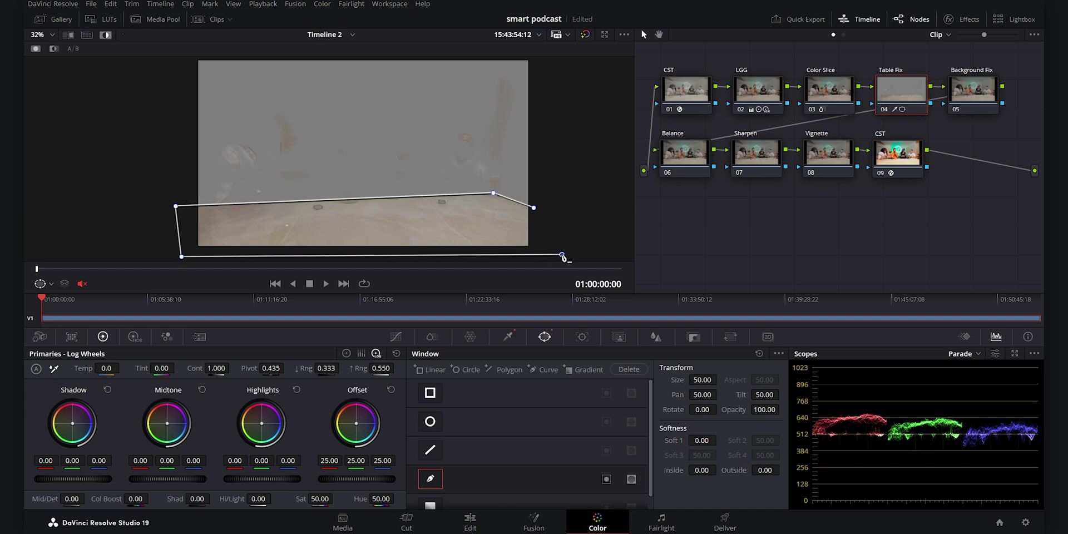
{"action": "left_click", "coordinate": [534, 208]}
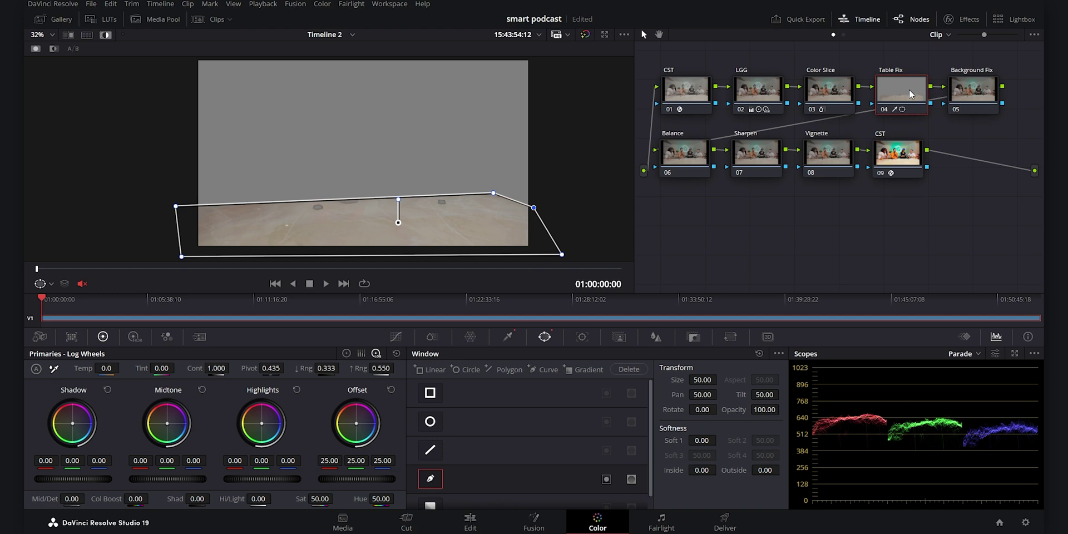
- Lower the table's yellow-orange hue to 0.33 saturation with the Hue Vs Sat curve, and turn off the selection highlight
{"action": "left_click", "coordinate": [397, 337]}
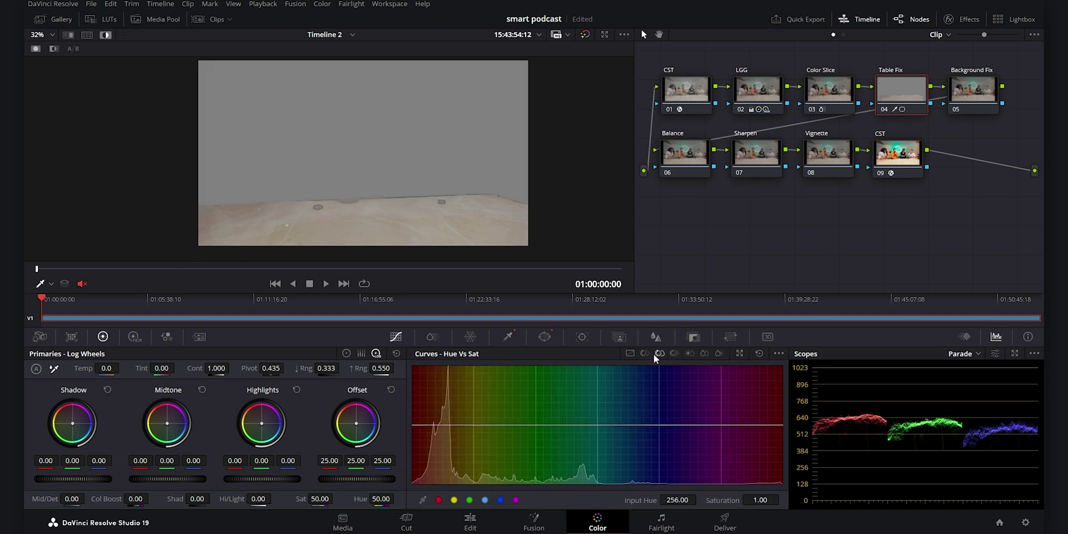
{"action": "left_click", "coordinate": [333, 224]}
{"action": "left_click_drag", "start_coordinate": [462, 425], "coordinate": [448, 469]}
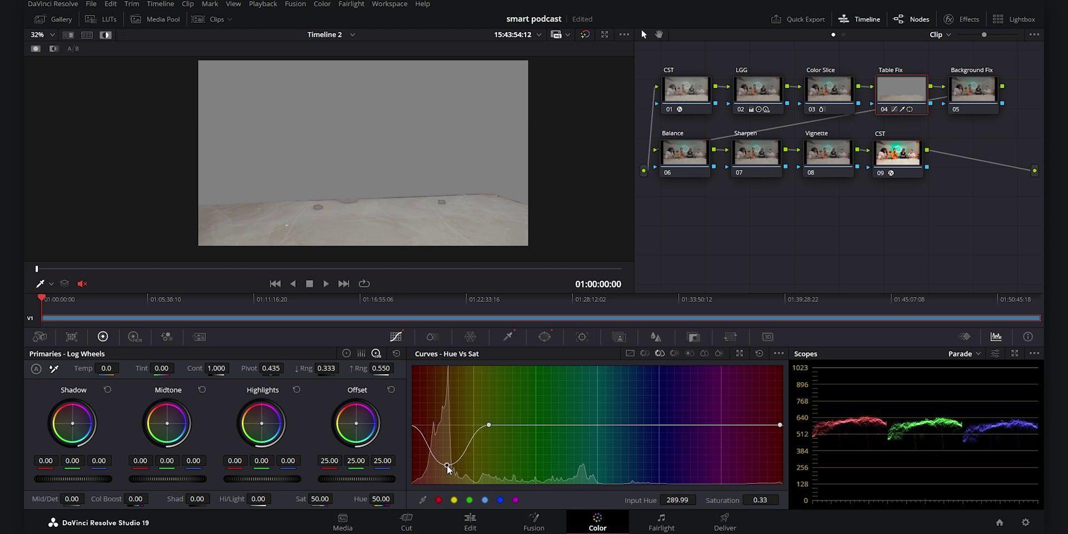
{"action": "left_click", "coordinate": [105, 35]}
- Compare the full-screen picture with and without the Table Fix correction
{"action": "key", "text": "ctrl+f"}
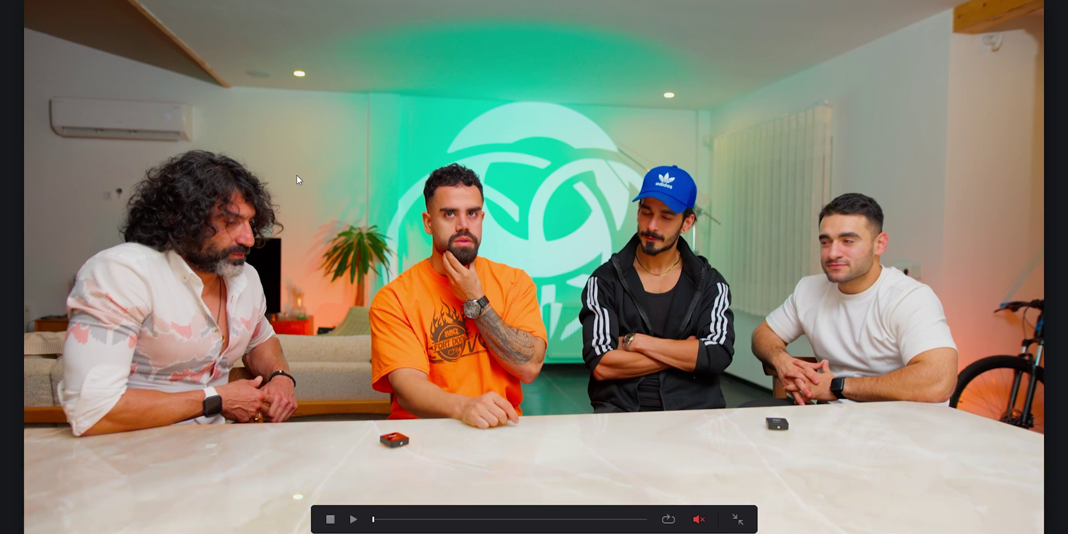
{"action": "key", "text": "ctrl+f"}
{"action": "key", "text": "ctrl+f"}
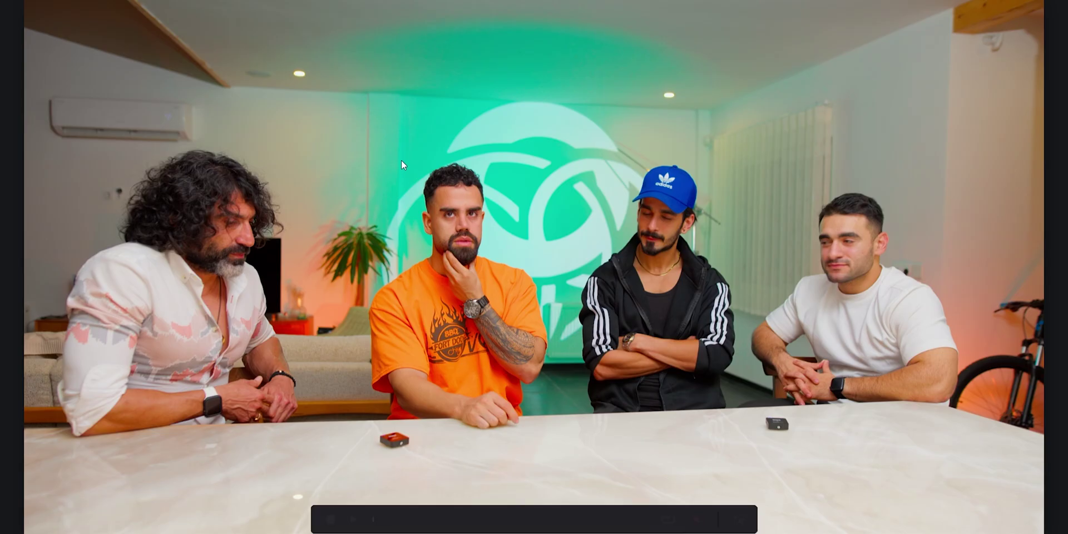
{"action": "key", "text": "ctrl+f"}
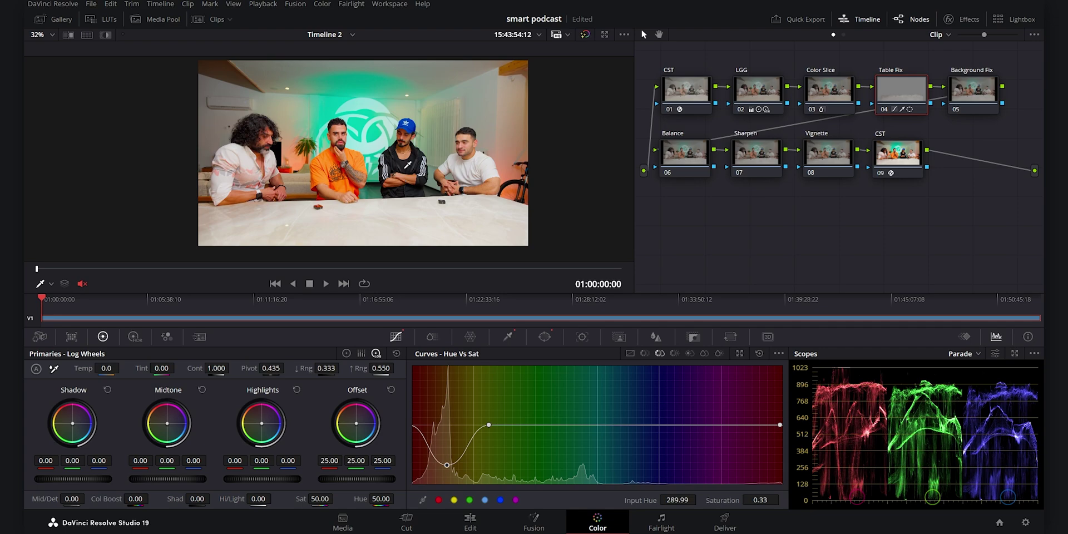
{"action": "key", "text": "ctrl+f"}
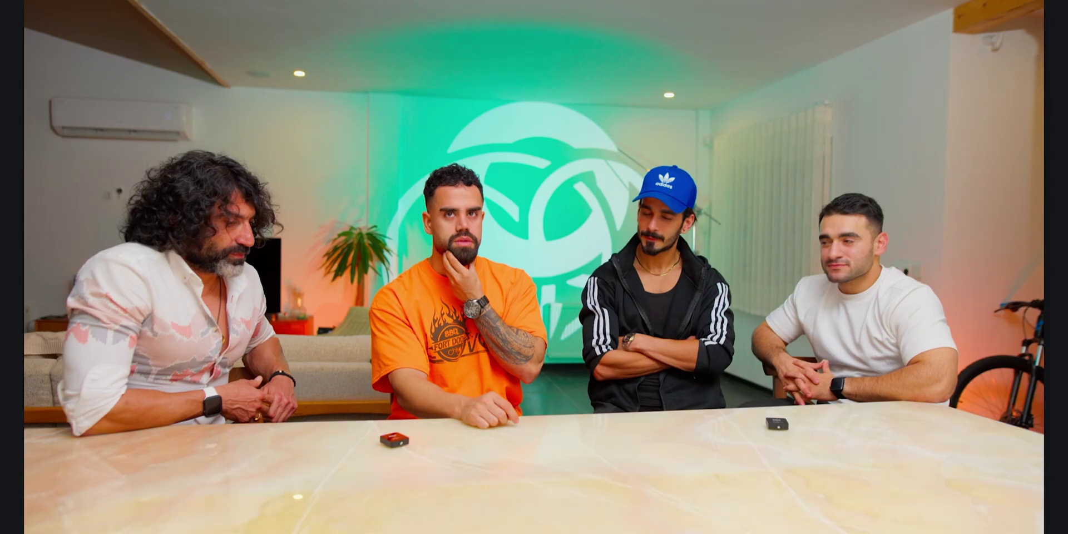
{"action": "key", "text": "ctrl+f"}
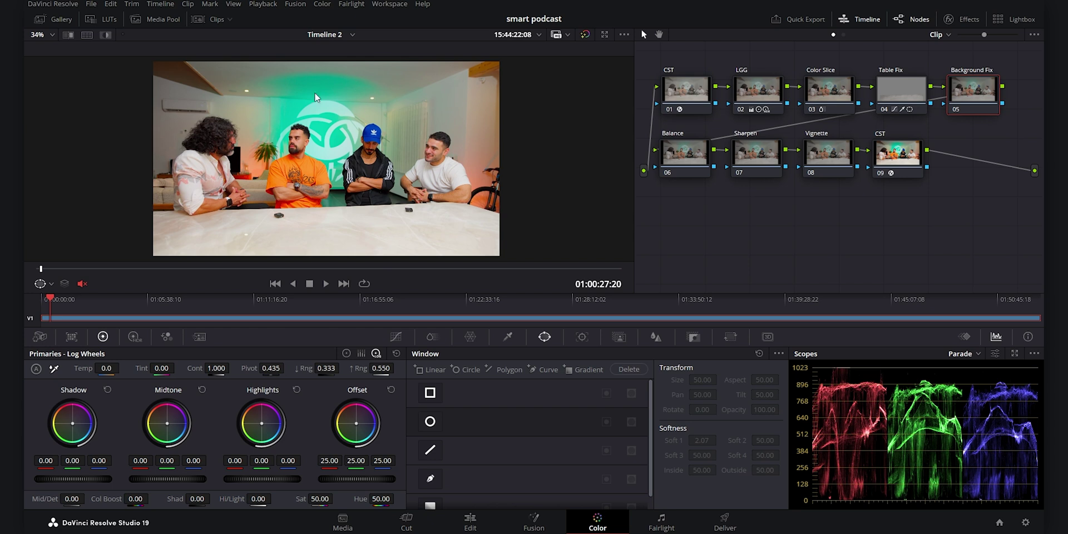
- On the Background Fix node, draw a closed four-point curve window around the ceiling
{"action": "scroll", "coordinate": [315, 97], "scroll_direction": "up", "scroll_amount": 5}
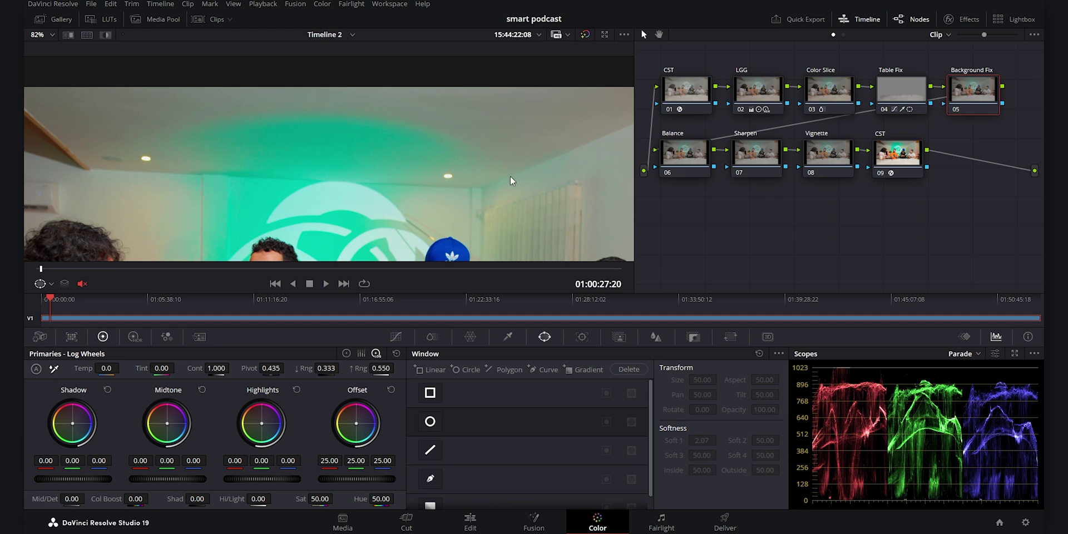
{"action": "scroll", "coordinate": [362, 148], "scroll_direction": "down", "scroll_amount": 4}
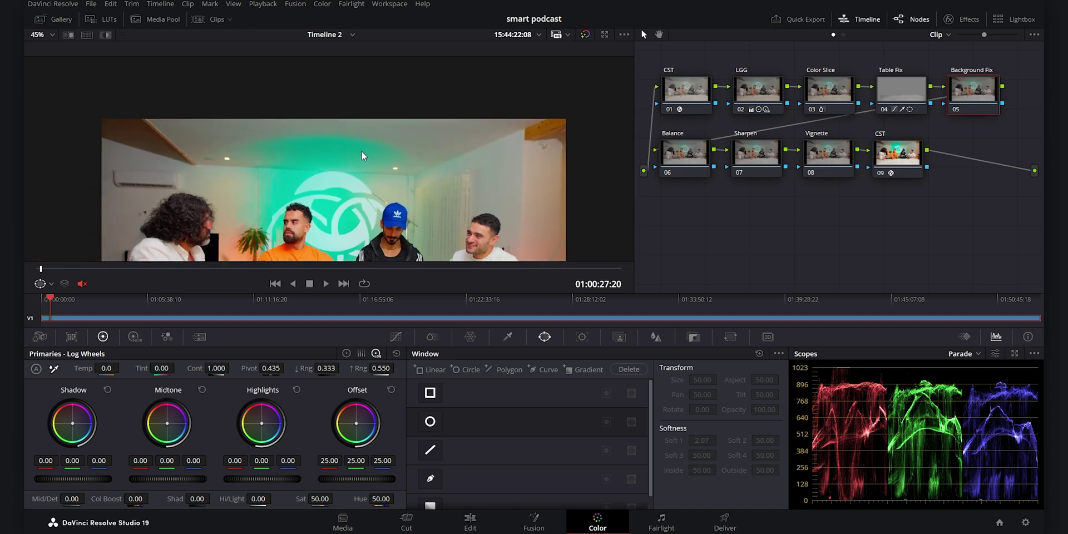
{"action": "scroll", "coordinate": [376, 161], "scroll_direction": "down", "scroll_amount": 1}
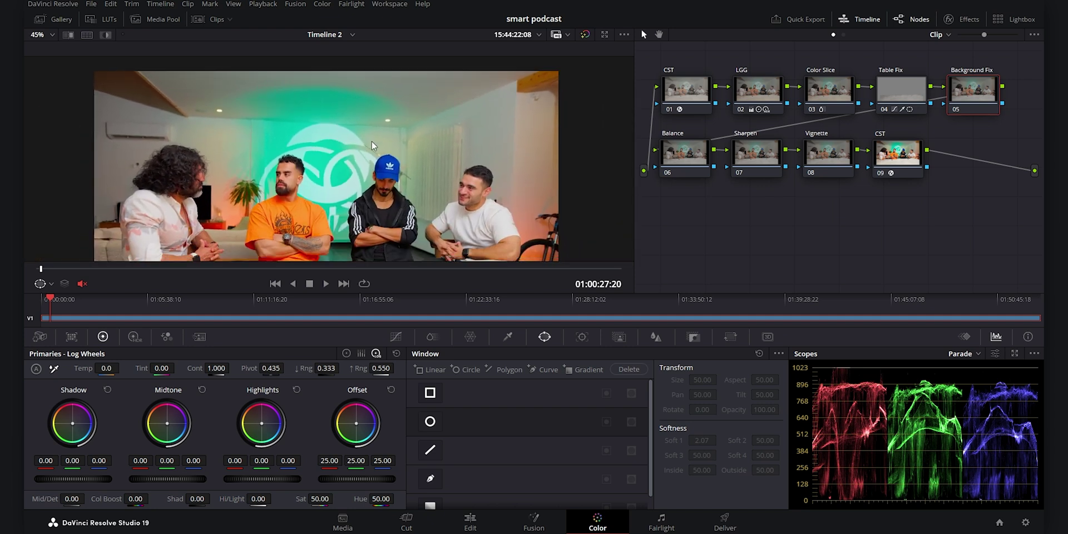
{"action": "left_click", "coordinate": [431, 480]}
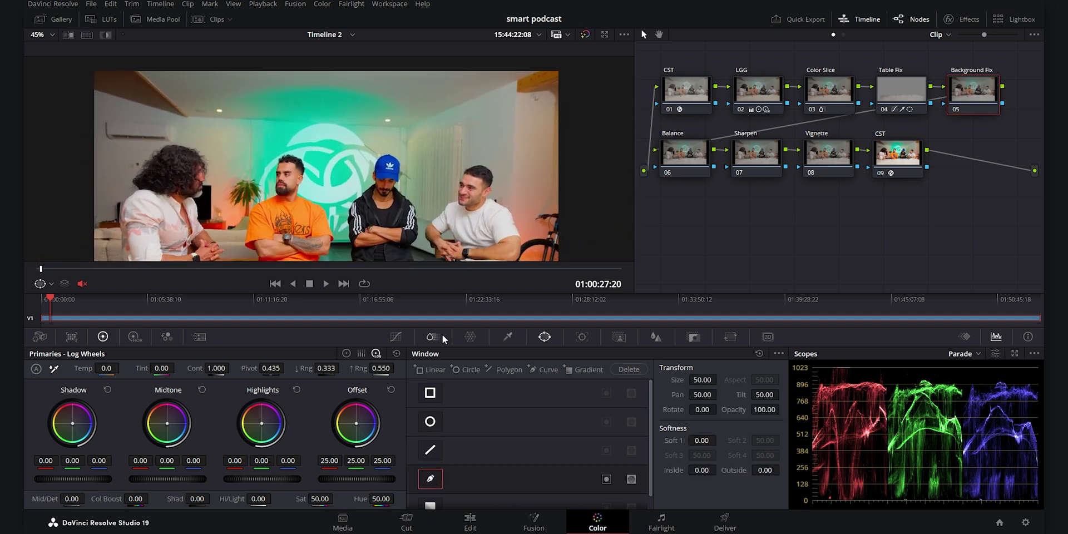
{"action": "left_click", "coordinate": [543, 67]}
{"action": "left_click", "coordinate": [406, 129]}
{"action": "left_click", "coordinate": [182, 115]}
{"action": "left_click", "coordinate": [130, 61]}
{"action": "left_click", "coordinate": [543, 67]}
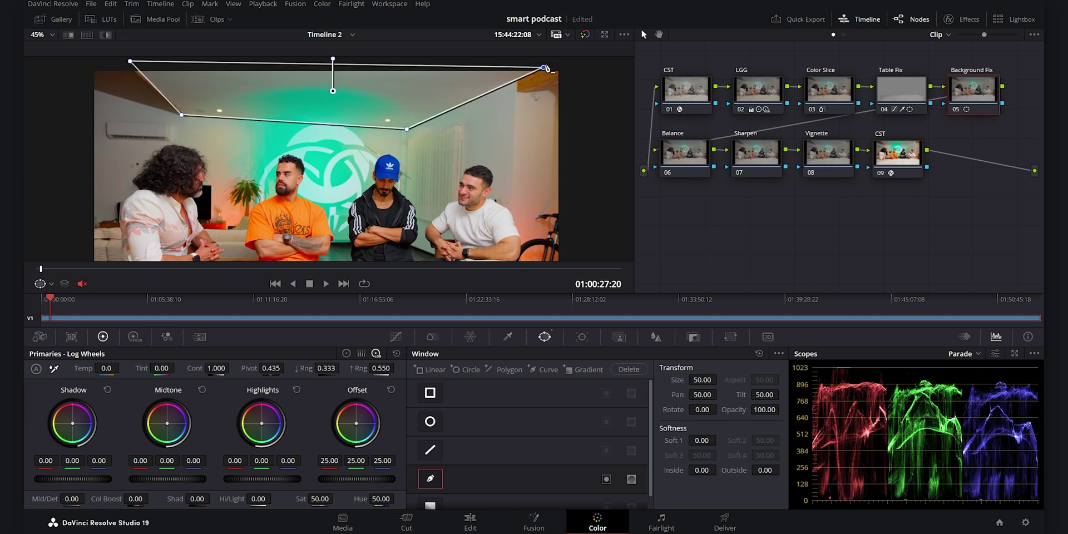
- Set the ceiling window's Soft 1 to 14.42 and check its coverage with the selection highlight
{"action": "left_click_drag", "start_coordinate": [702, 440], "coordinate": [723, 440]}
{"action": "key", "text": "shift+h"}
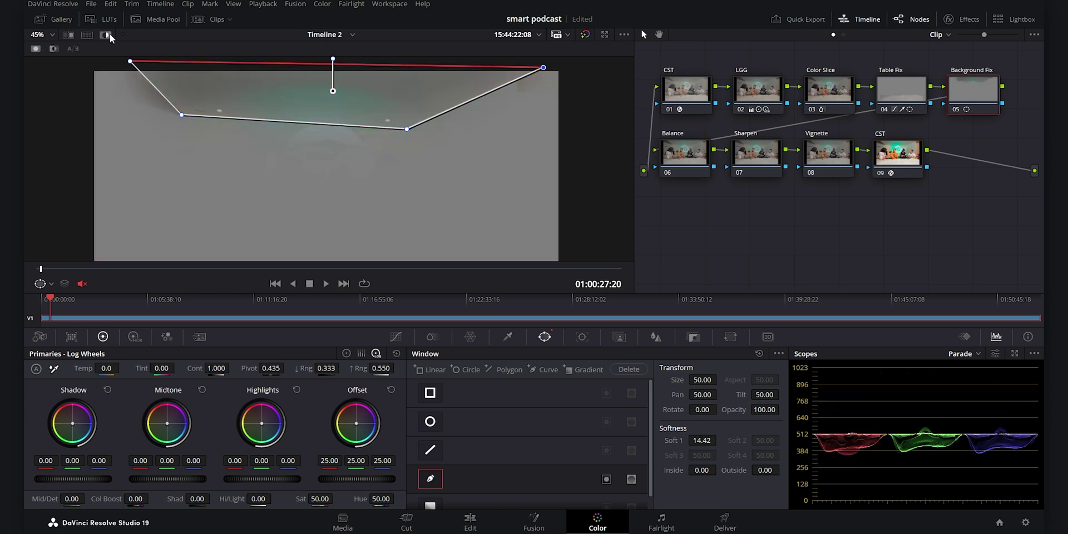
{"action": "key", "text": "shift+h"}
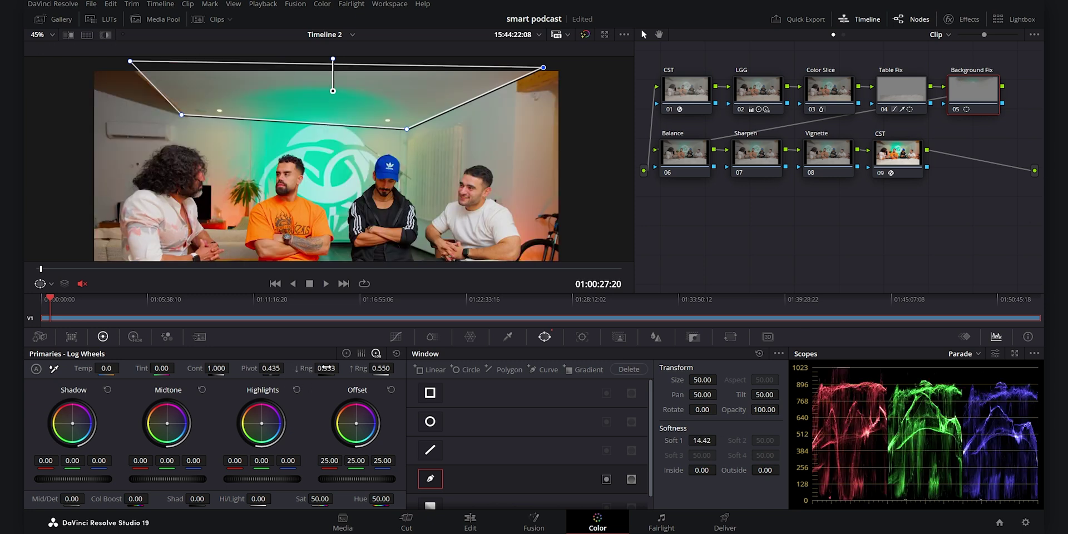
- Set Mid/Detail to -100 in the primary color wheels to smooth the ceiling, and inspect the area up close
{"action": "left_click", "coordinate": [347, 354]}
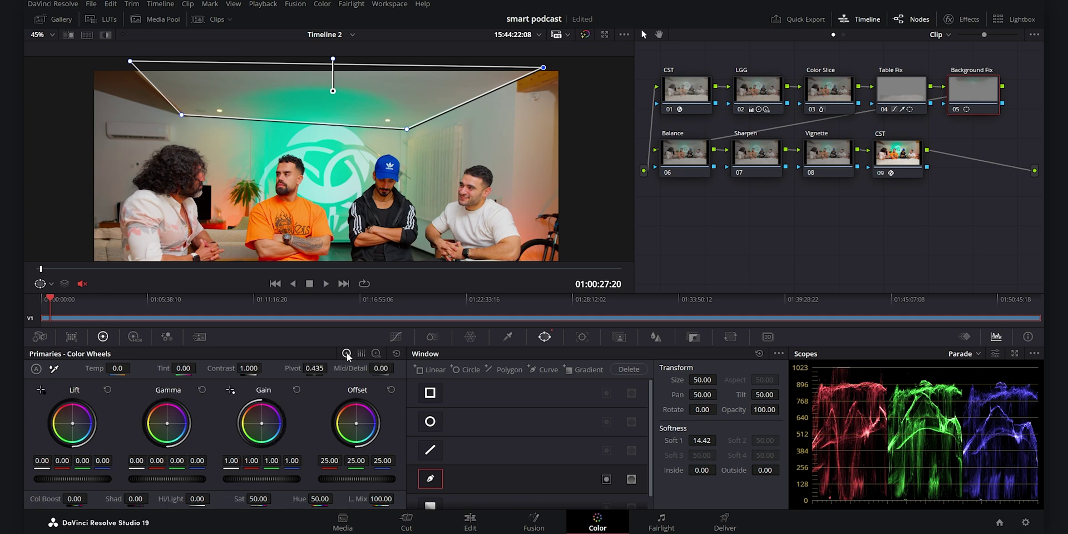
{"action": "left_click_drag", "start_coordinate": [381, 369], "coordinate": [317, 368]}
{"action": "scroll", "coordinate": [353, 132], "scroll_direction": "up", "scroll_amount": 5}
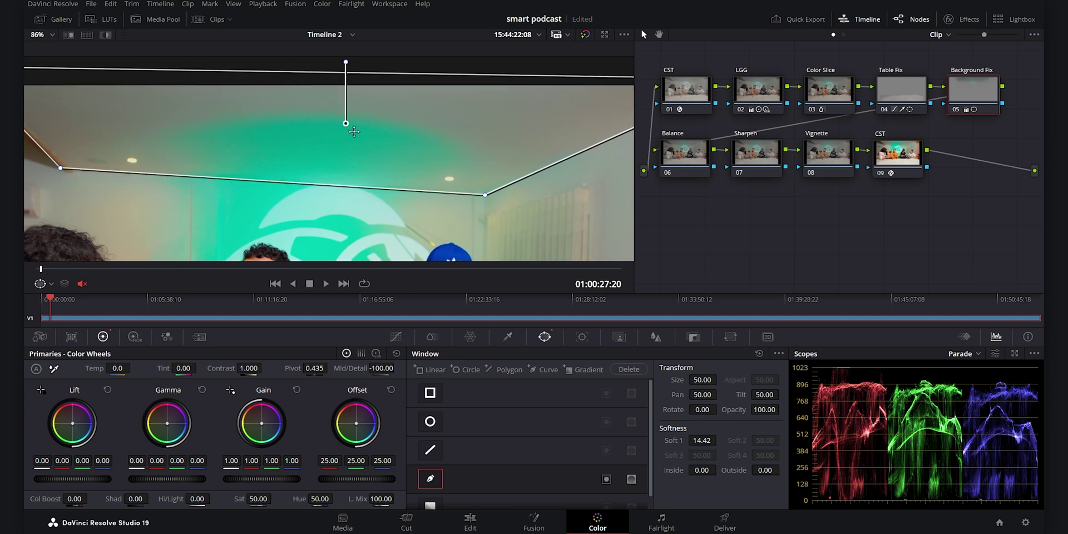
- Blur the ceiling on the Background Fix node by setting the linked Blur Radius to 1.28
{"action": "scroll", "coordinate": [365, 148], "scroll_direction": "down", "scroll_amount": 2}
{"action": "left_click_drag", "start_coordinate": [366, 146], "coordinate": [365, 152]}
{"action": "left_click", "coordinate": [654, 337]}
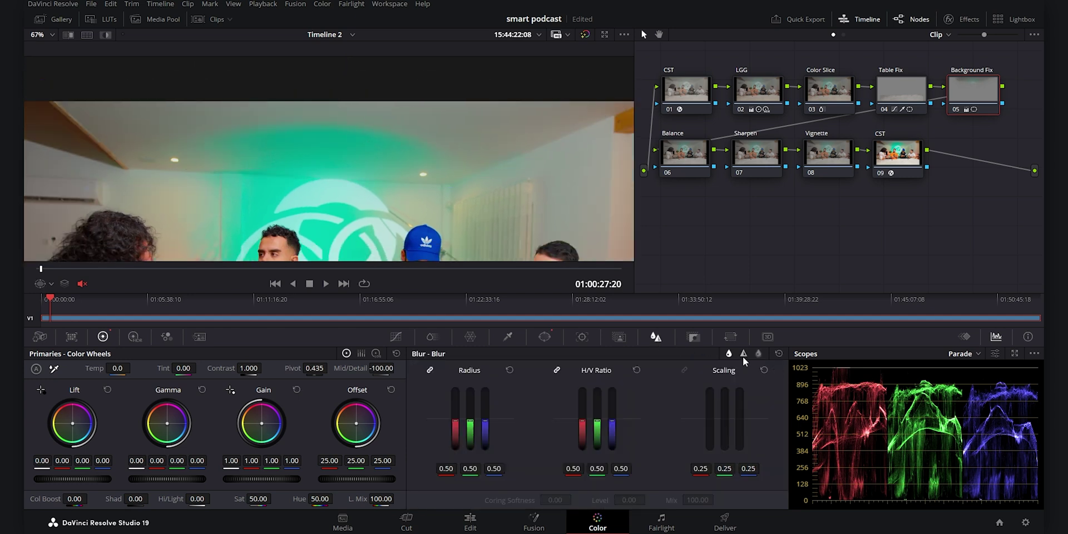
{"action": "left_click_drag", "start_coordinate": [468, 410], "coordinate": [486, 424]}
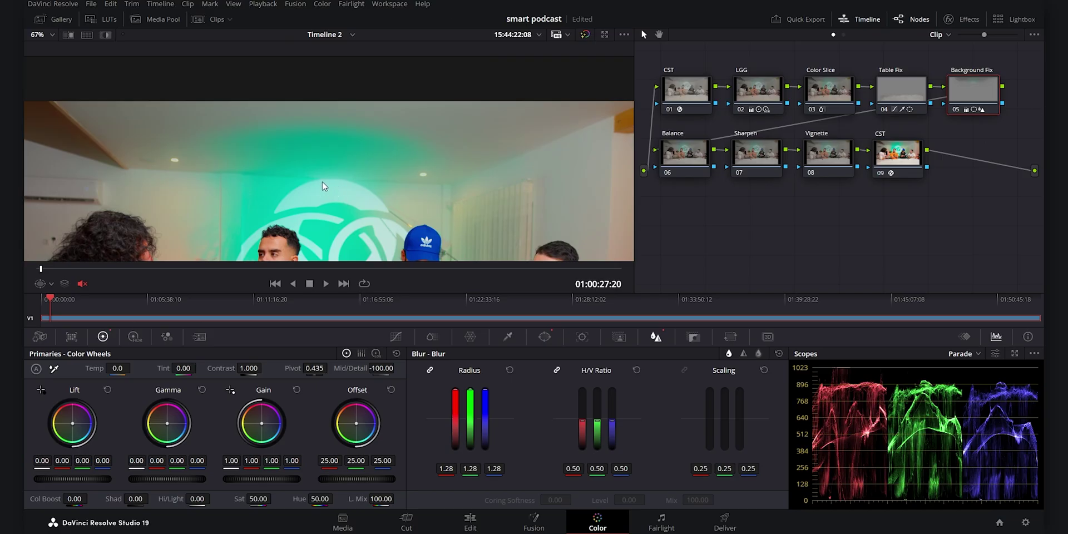
- Move the ceiling window to Pan 49.83 and Tilt 50.34, and check the picture in full screen
{"action": "left_click", "coordinate": [545, 336]}
{"action": "mouse_move", "coordinate": [341, 117]}
{"action": "left_mouse_down"}
{"action": "mouse_move", "coordinate": [350, 117]}
{"action": "mouse_move", "coordinate": [337, 125]}
{"action": "left_mouse_up"}
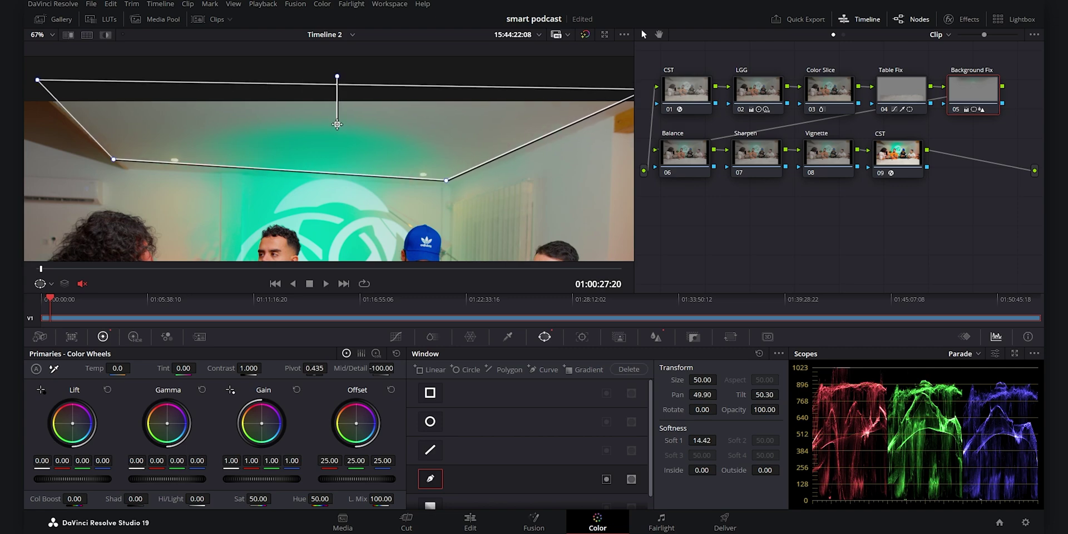
{"action": "key", "text": "ctrl+f"}
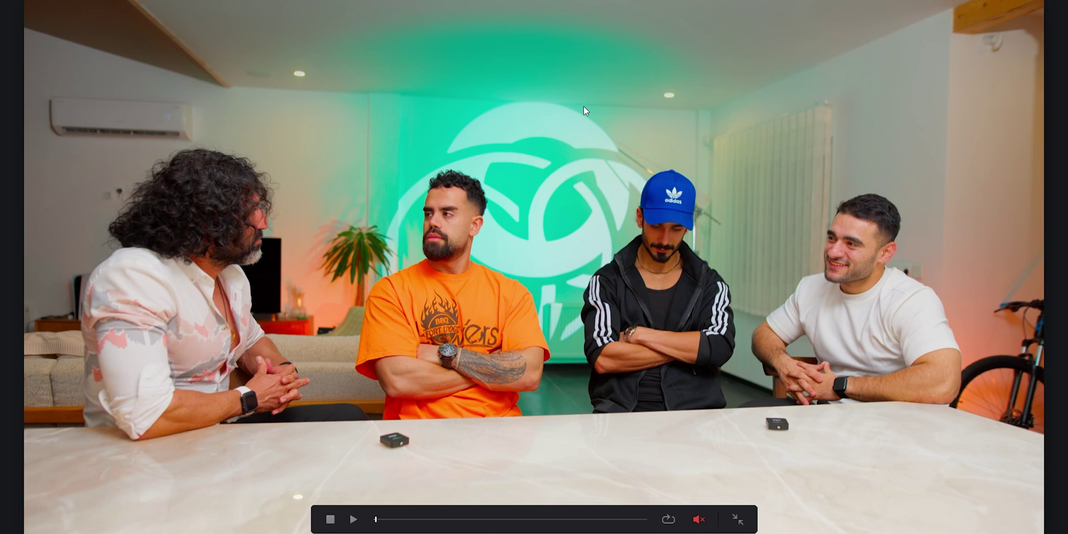
{"action": "key", "text": "Escape"}
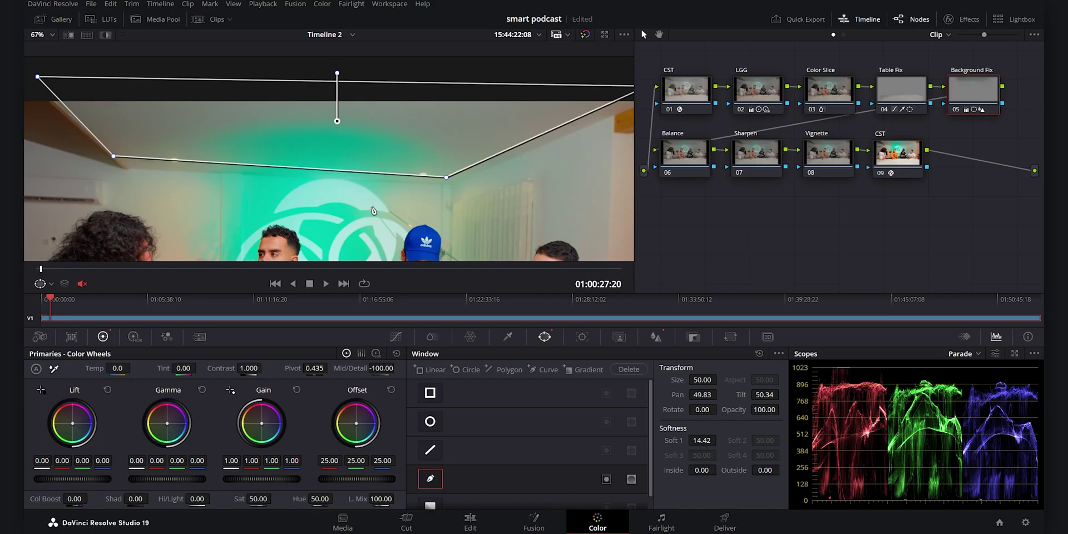
{"action": "scroll", "coordinate": [373, 210], "scroll_direction": "down", "scroll_amount": 2}
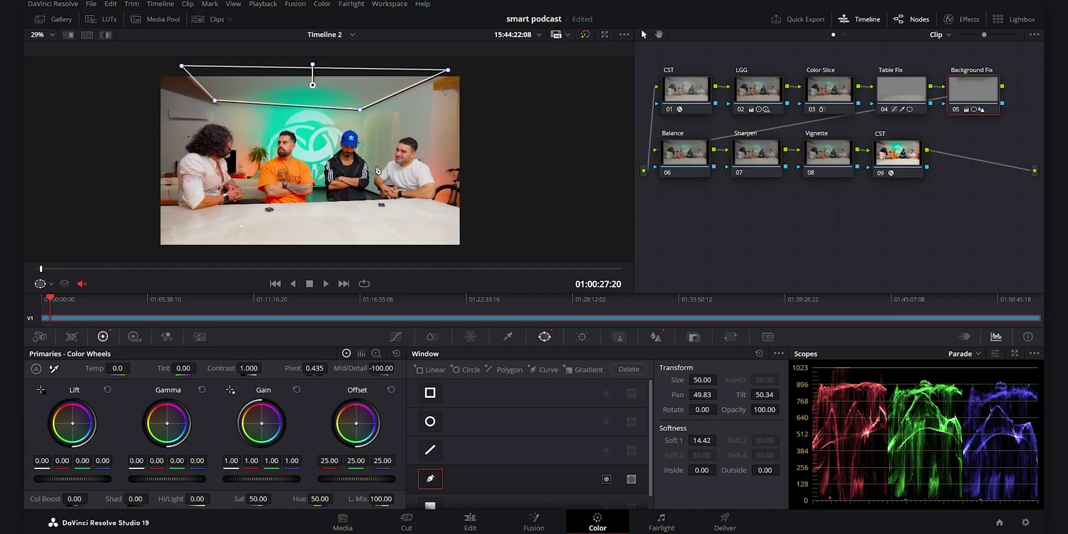
- On the Balance node, set the primary color bars' Lift to -0.01 red and 0.01 blue, checking the picture in full screen
{"action": "left_click", "coordinate": [683, 164]}
{"action": "left_click", "coordinate": [361, 354]}
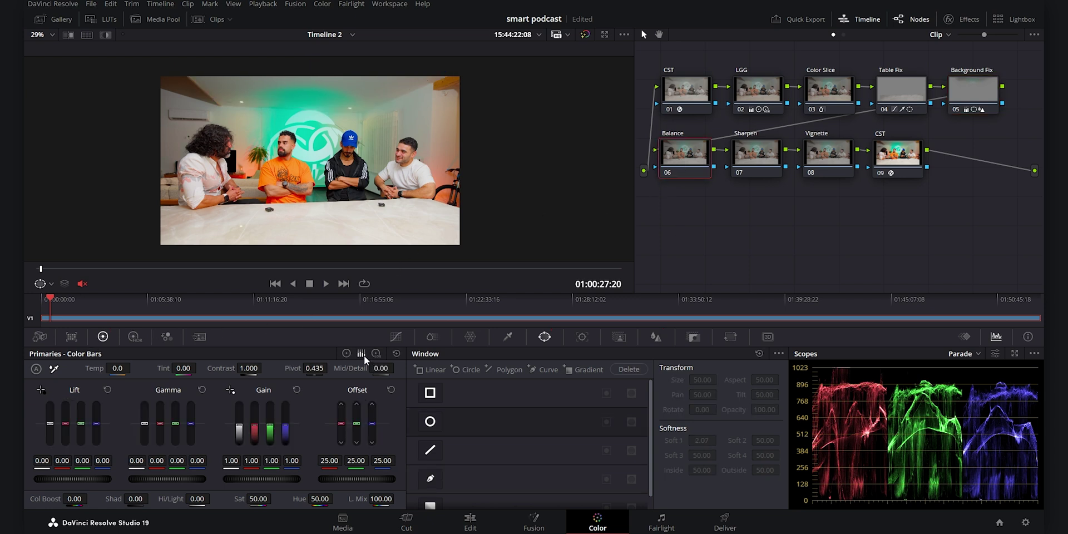
{"action": "scroll", "coordinate": [178, 227], "scroll_direction": "up", "scroll_amount": 1}
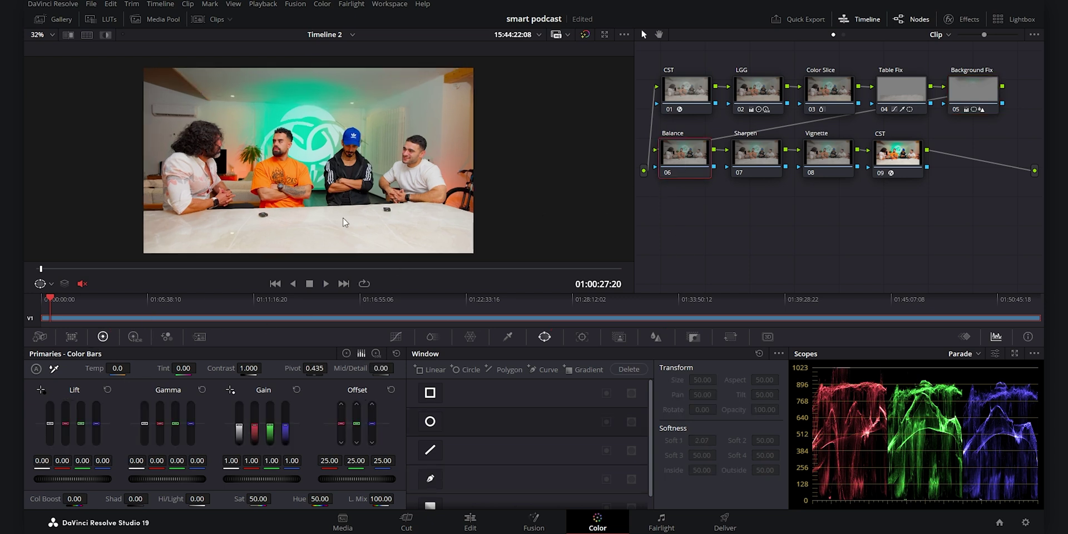
{"action": "left_click", "coordinate": [65, 426]}
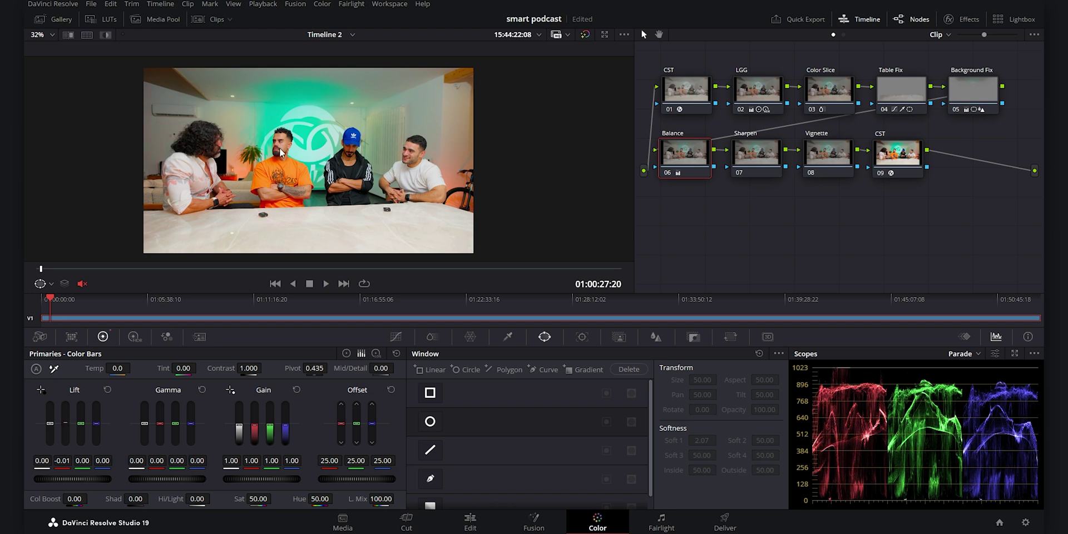
{"action": "key", "text": "ctrl+f"}
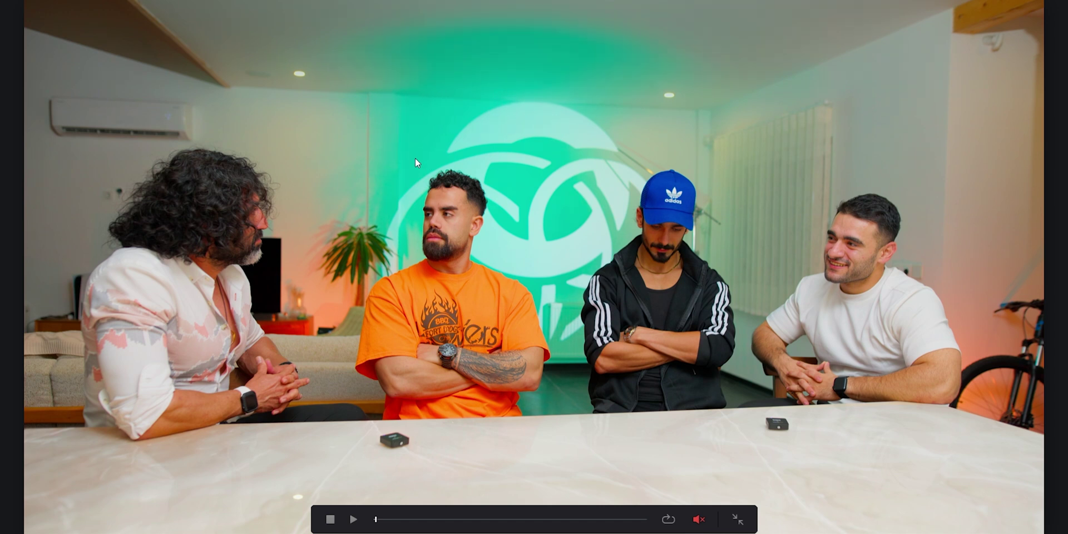
{"action": "key", "text": "ctrl+f"}
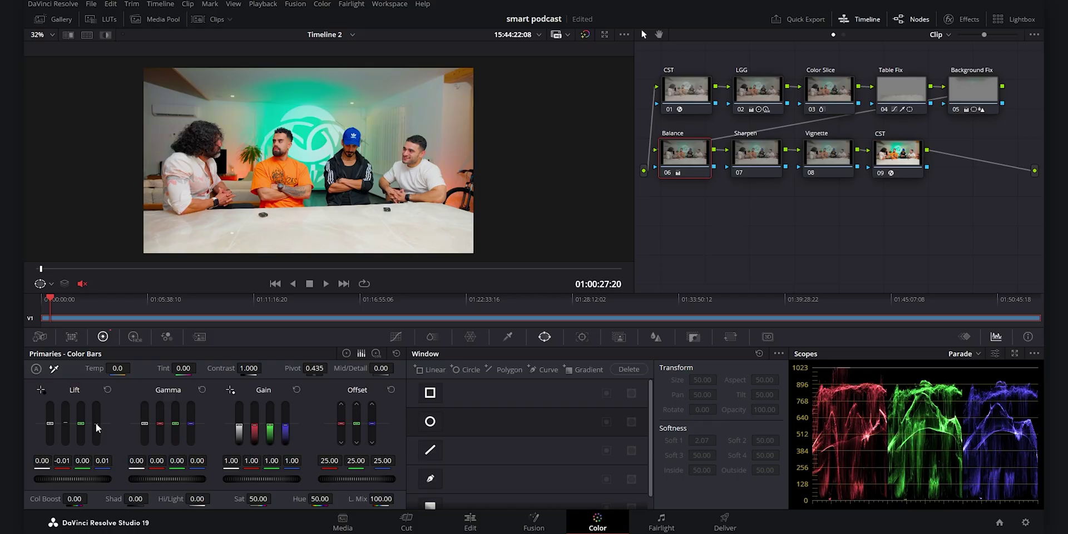
{"action": "key", "text": "ctrl+f"}
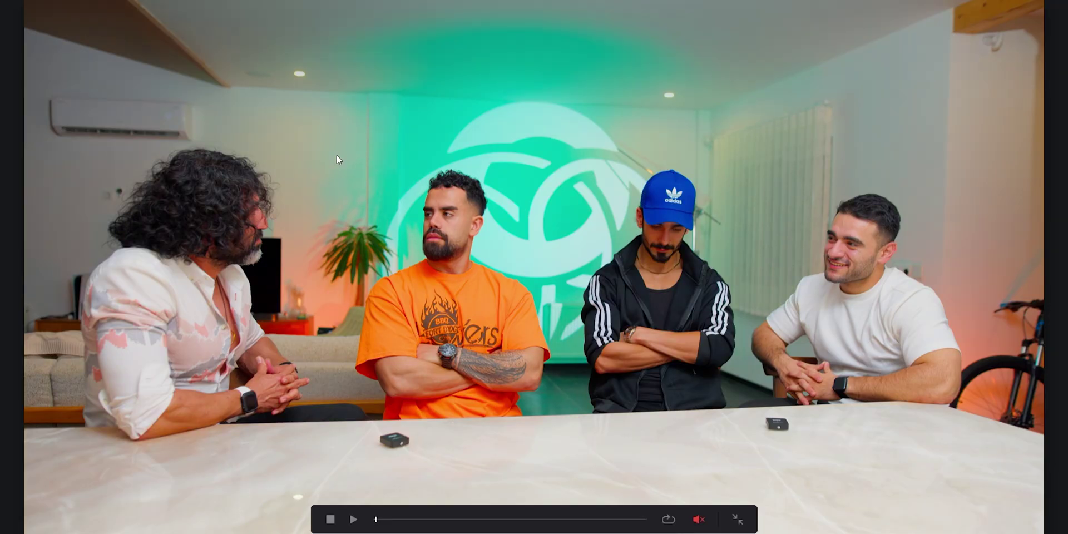
{"action": "key", "text": "ctrl+f"}
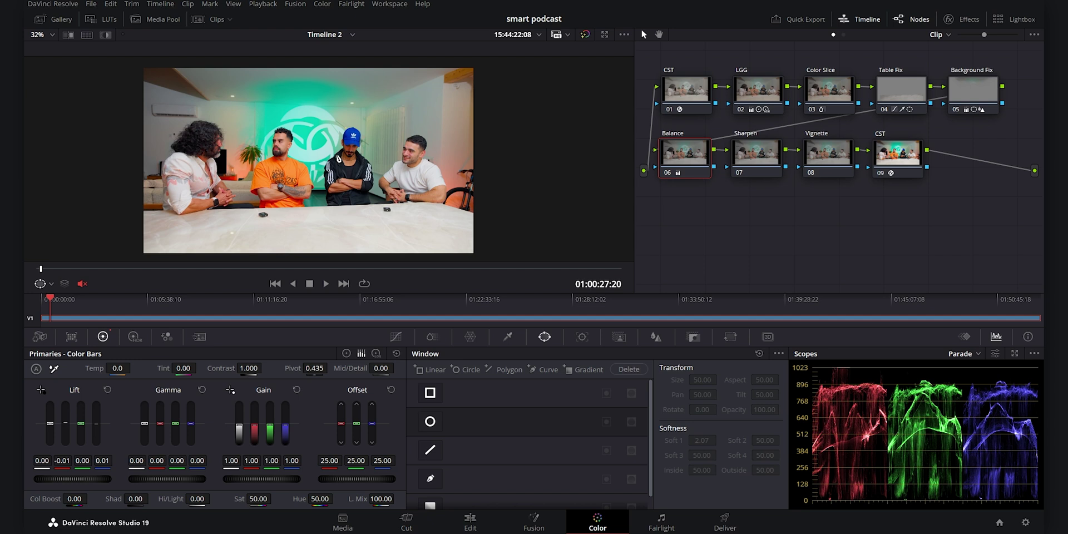
- Lower the Balance node's green and blue Gamma to -0.01 each and check the picture in full screen
{"action": "left_click", "coordinate": [189, 426]}
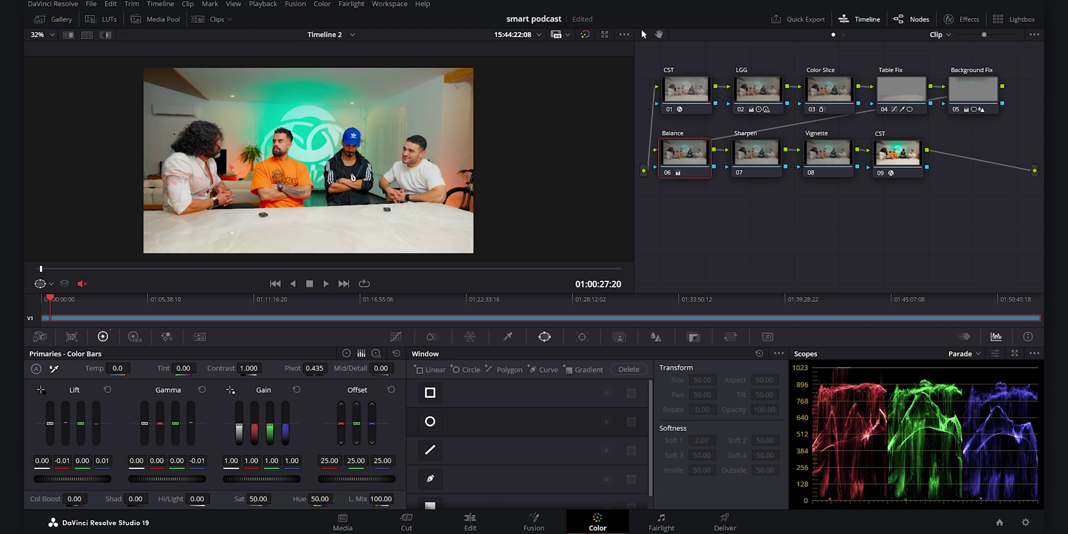
{"action": "key", "text": "ctrl+f"}
{"action": "key", "text": "Escape"}
{"action": "key", "text": "ctrl+f"}
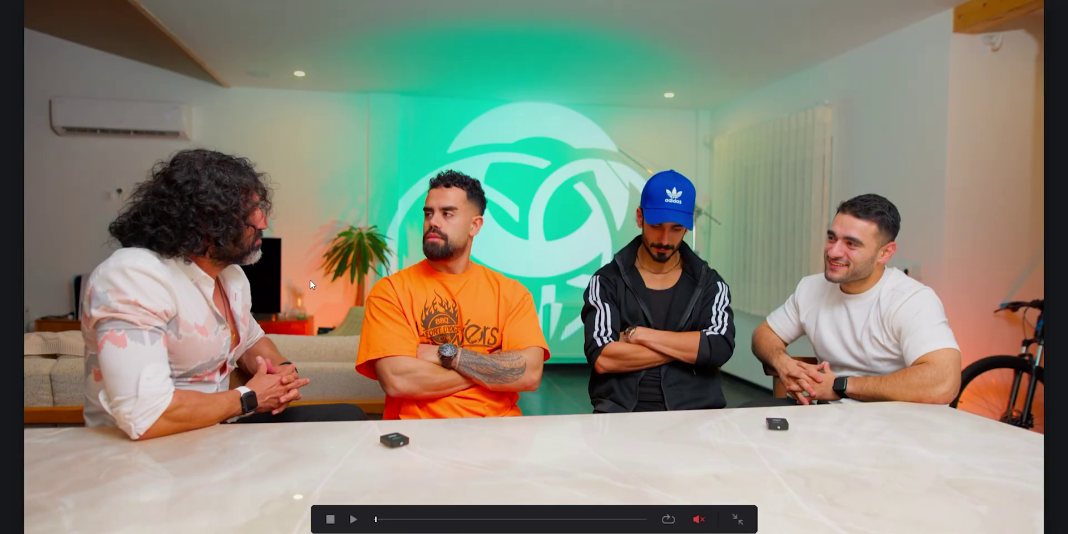
{"action": "key", "text": "Escape"}
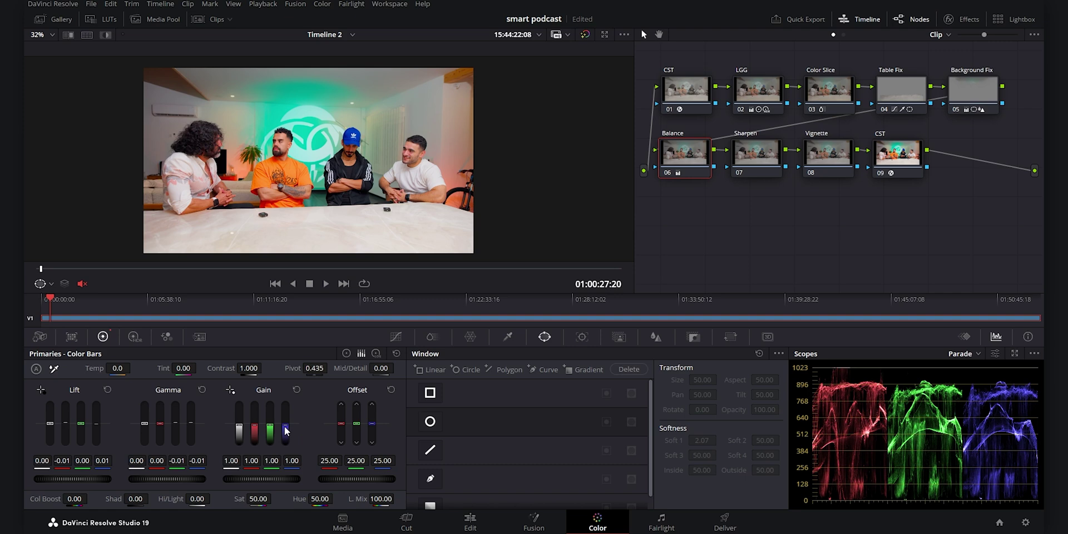
- Set the Balance node's Gain to 1.03 blue and 0.97 red, checking each change in full screen
{"action": "left_click_drag", "start_coordinate": [287, 430], "coordinate": [286, 422]}
{"action": "key", "text": "ctrl+f"}
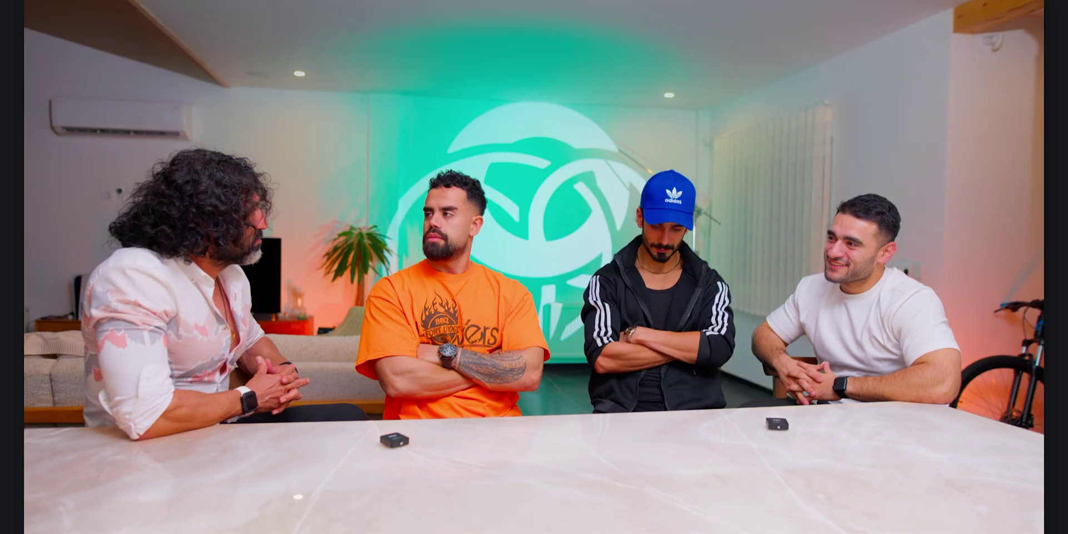
{"action": "mouse_move", "coordinate": [855, 56]}
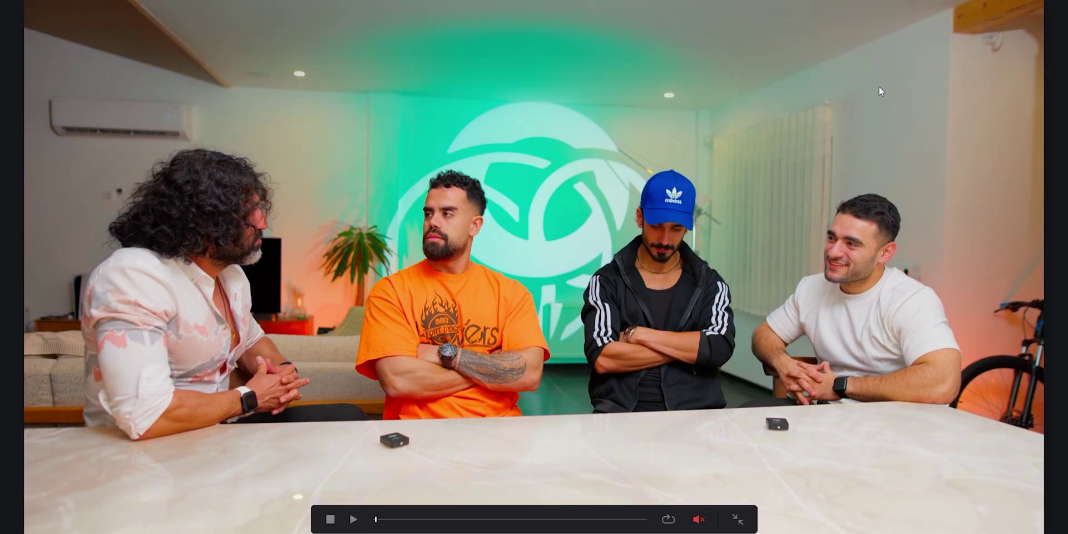
{"action": "key", "text": "ctrl+f"}
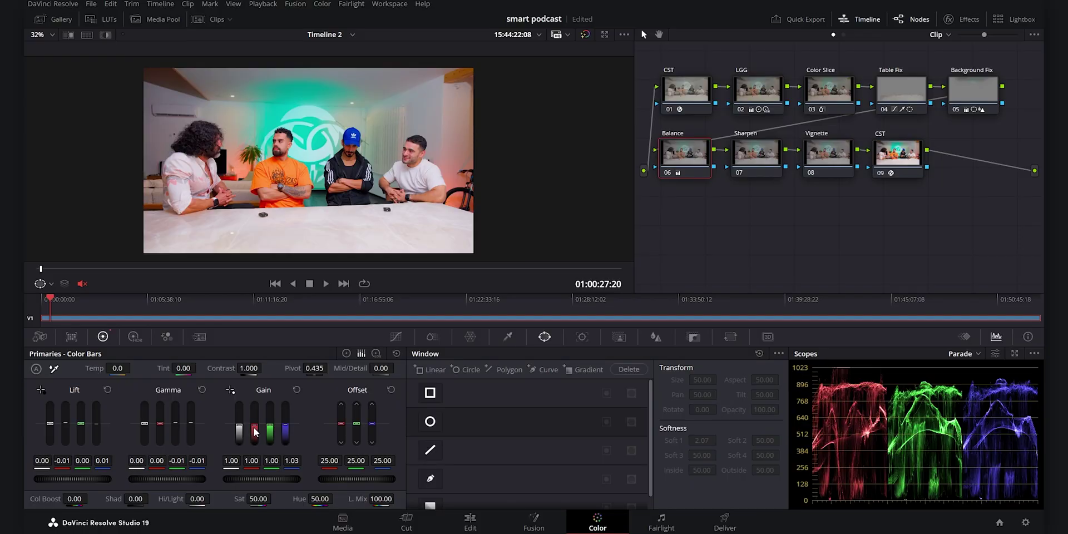
{"action": "left_click_drag", "start_coordinate": [255, 431], "coordinate": [255, 433]}
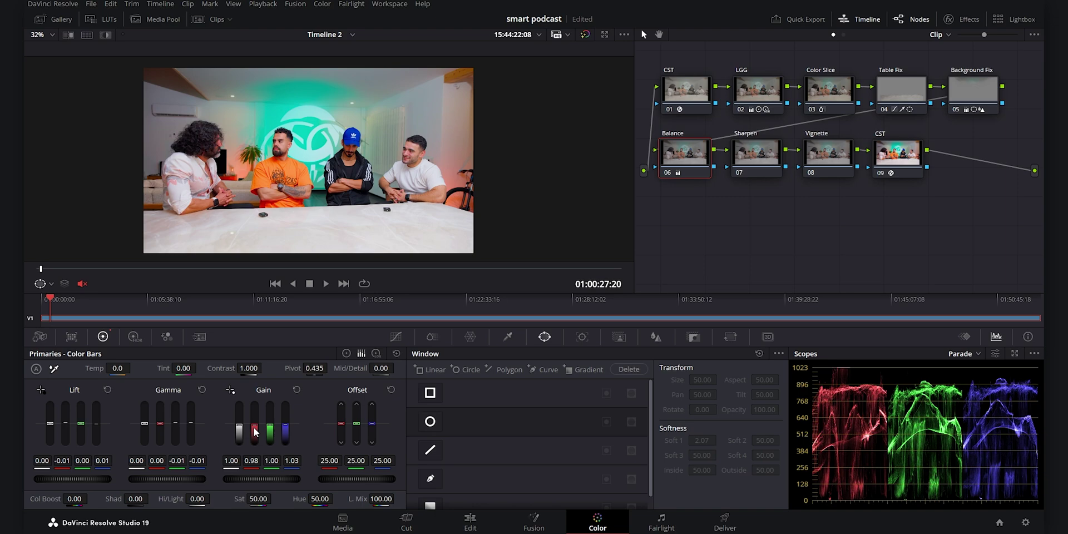
{"action": "key", "text": "ctrl+f"}
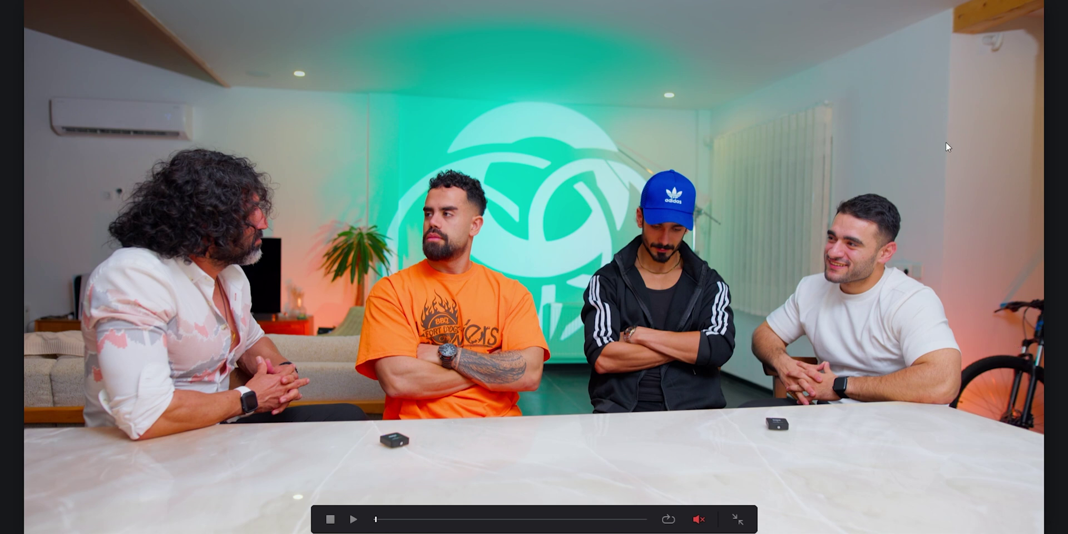
{"action": "key", "text": "Escape"}
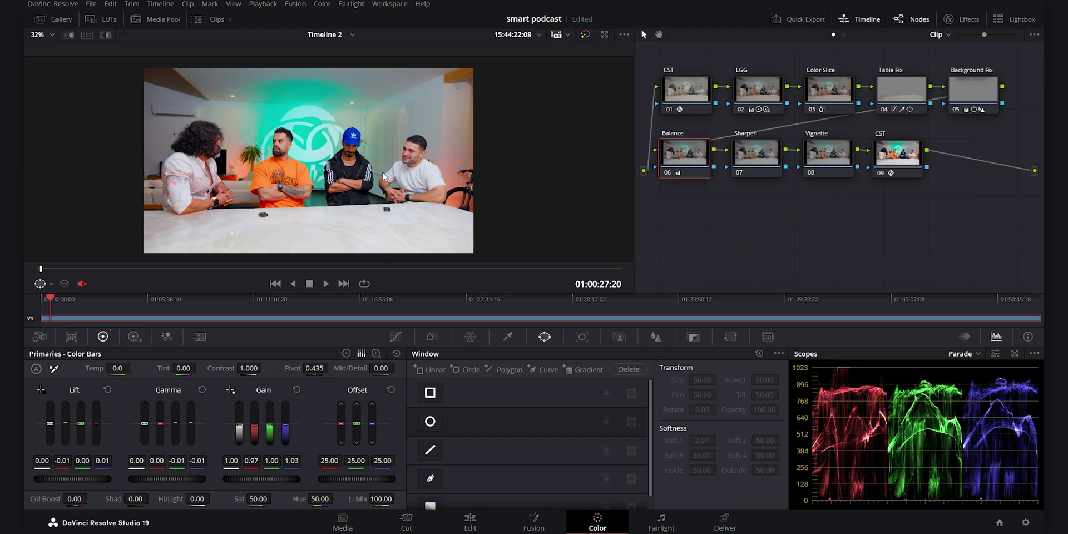
{"action": "key", "text": "ctrl+f"}
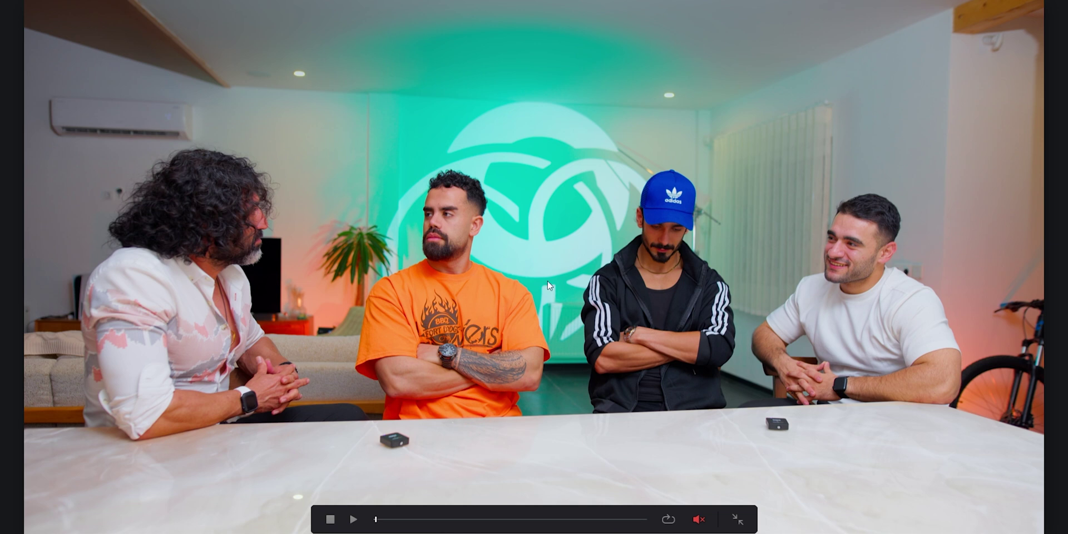
{"action": "key", "text": "Escape"}
- On the Sharpen node, lower the linked sharpening Radius to 0.47 while viewing the face of the man in orange close up
{"action": "left_click", "coordinate": [748, 148]}
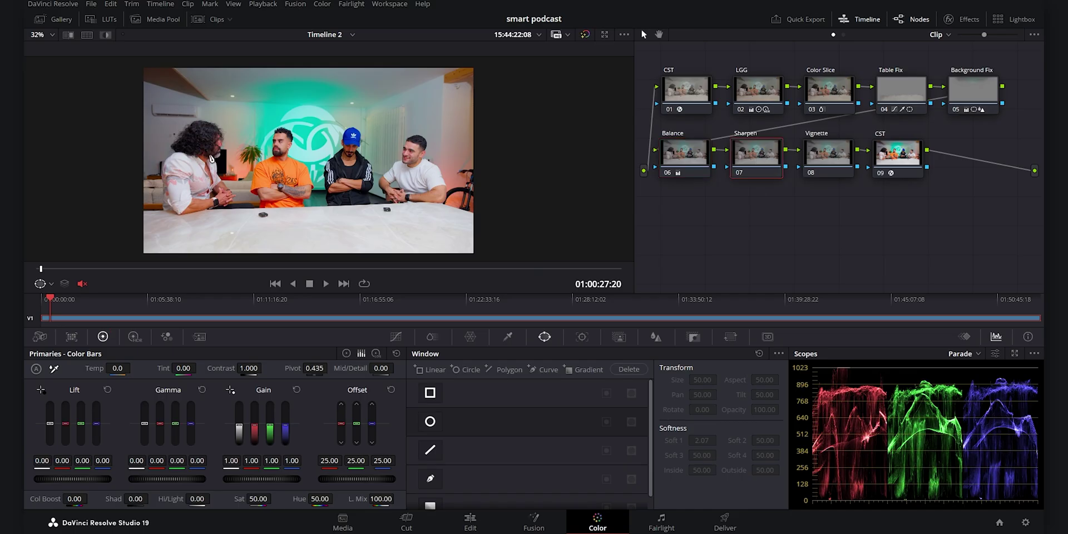
{"action": "left_click", "coordinate": [655, 336]}
{"action": "left_click", "coordinate": [744, 353]}
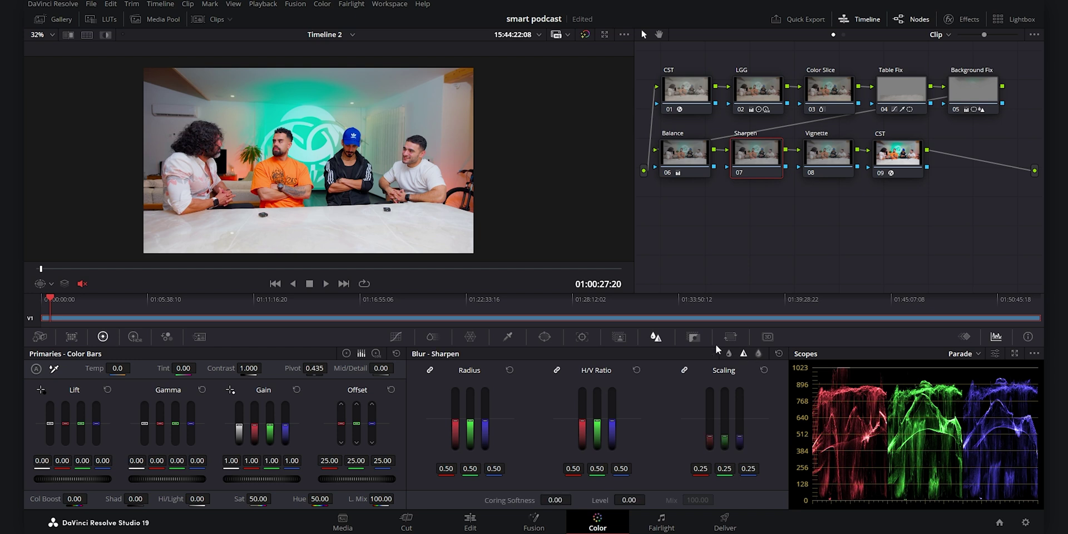
{"action": "scroll", "coordinate": [425, 171], "scroll_direction": "up", "scroll_amount": 5}
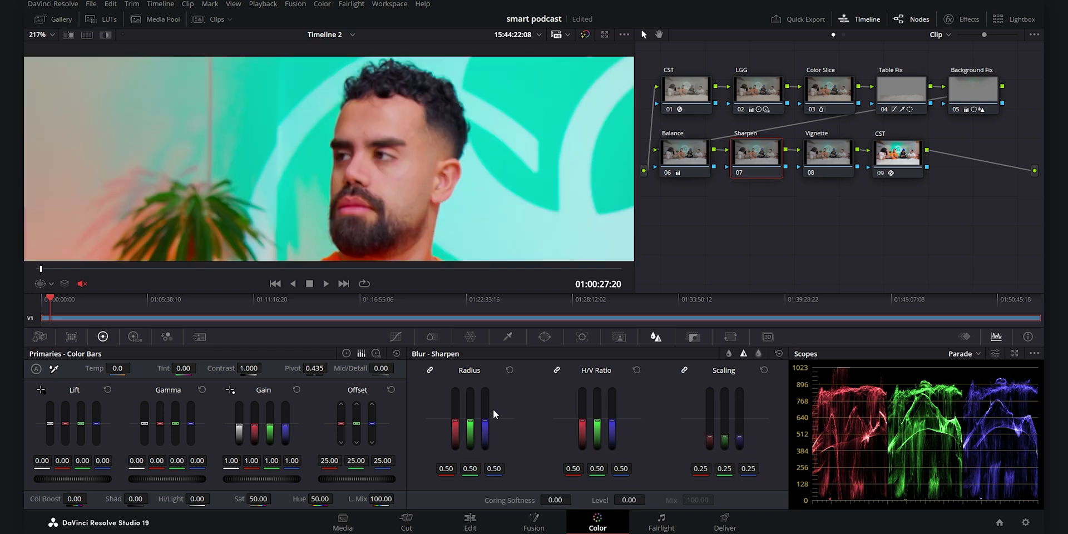
{"action": "left_click_drag", "start_coordinate": [487, 431], "coordinate": [487, 440]}
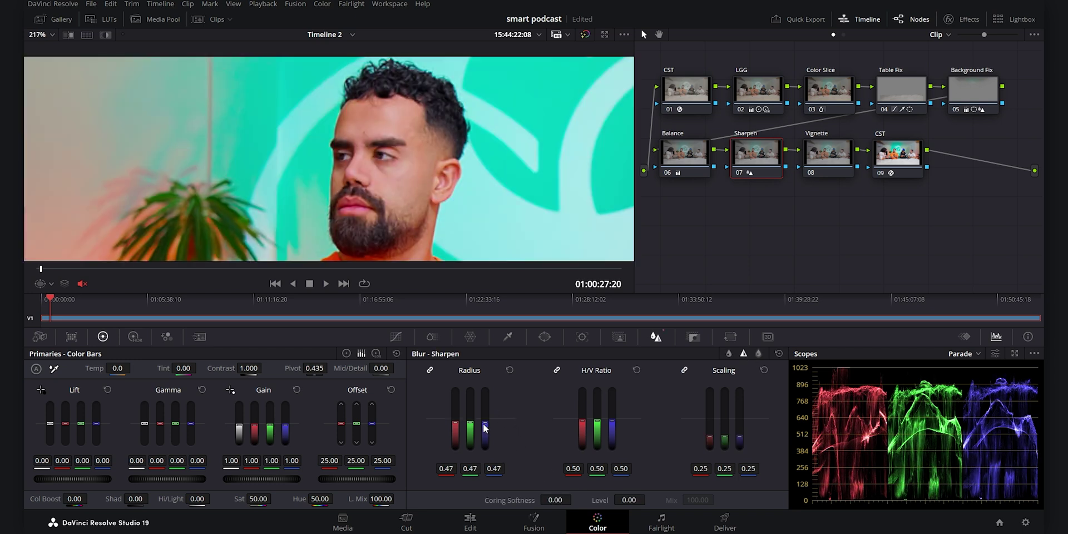
- Using the A/B difference highlight, refine the sharpening to Radius 0.44 and Scaling 0.03
{"action": "left_click", "coordinate": [106, 34]}
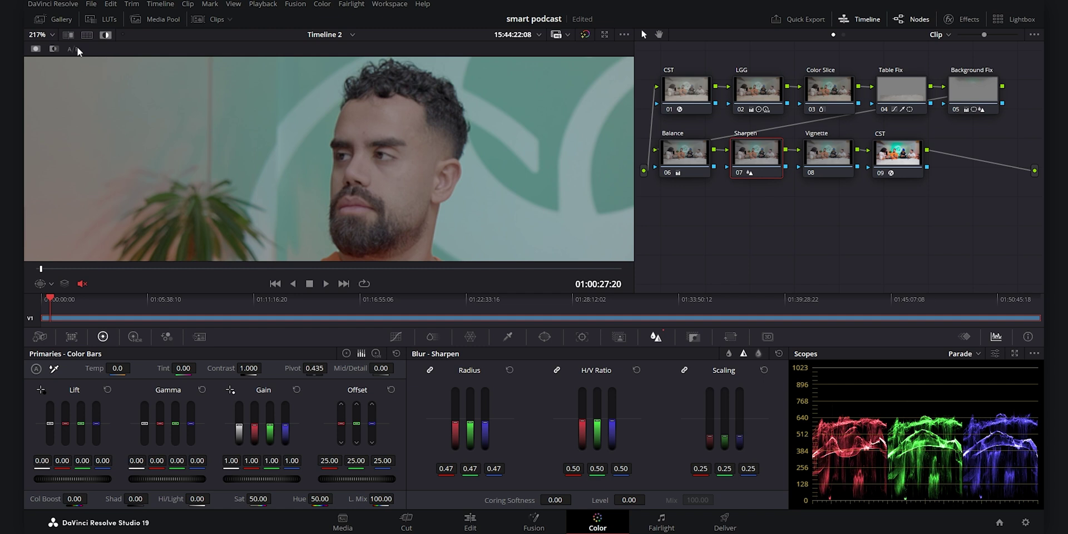
{"action": "left_click", "coordinate": [78, 49]}
{"action": "left_click_drag", "start_coordinate": [740, 438], "coordinate": [740, 448]}
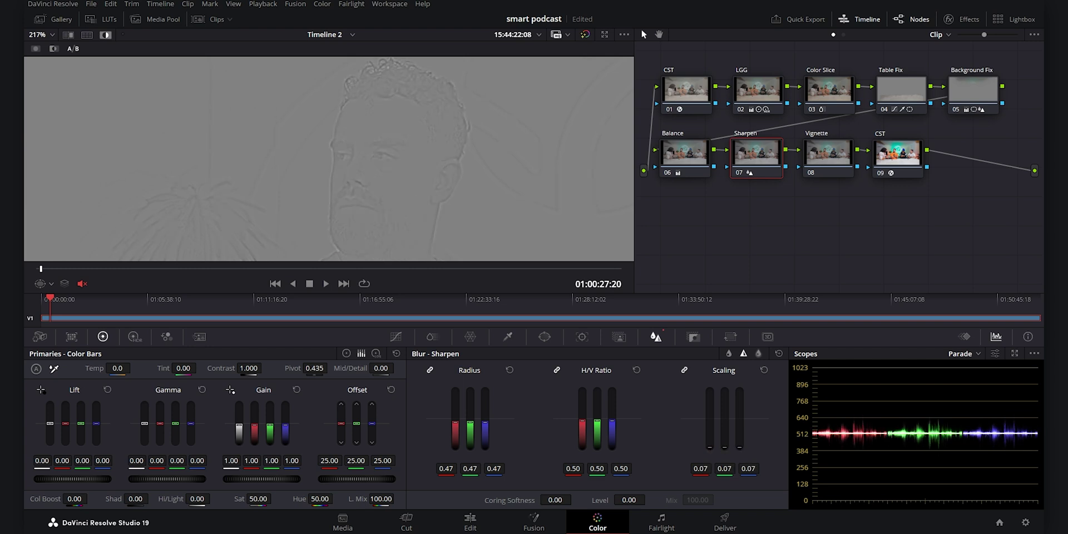
{"action": "left_click_drag", "start_coordinate": [485, 425], "coordinate": [486, 428]}
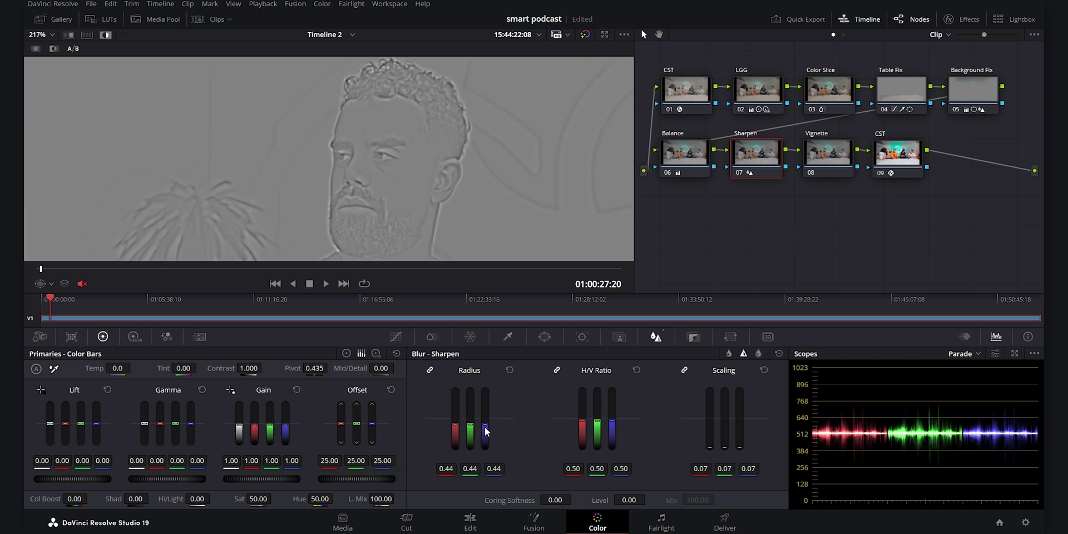
{"action": "mouse_move", "coordinate": [750, 469]}
{"action": "left_mouse_down"}
{"action": "mouse_move", "coordinate": [723, 469]}
{"action": "mouse_move", "coordinate": [735, 469]}
{"action": "left_mouse_up"}
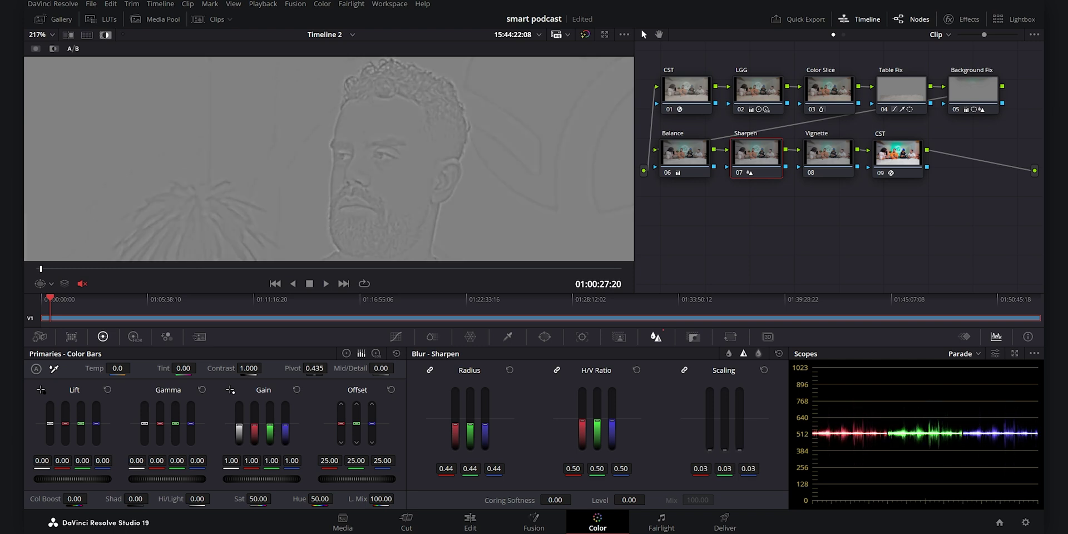
- Compare the normal picture with and without the sharpening, inspecting the face of the man in orange close up
{"action": "key", "text": "ctrl+d"}
{"action": "key", "text": "ctrl+d"}
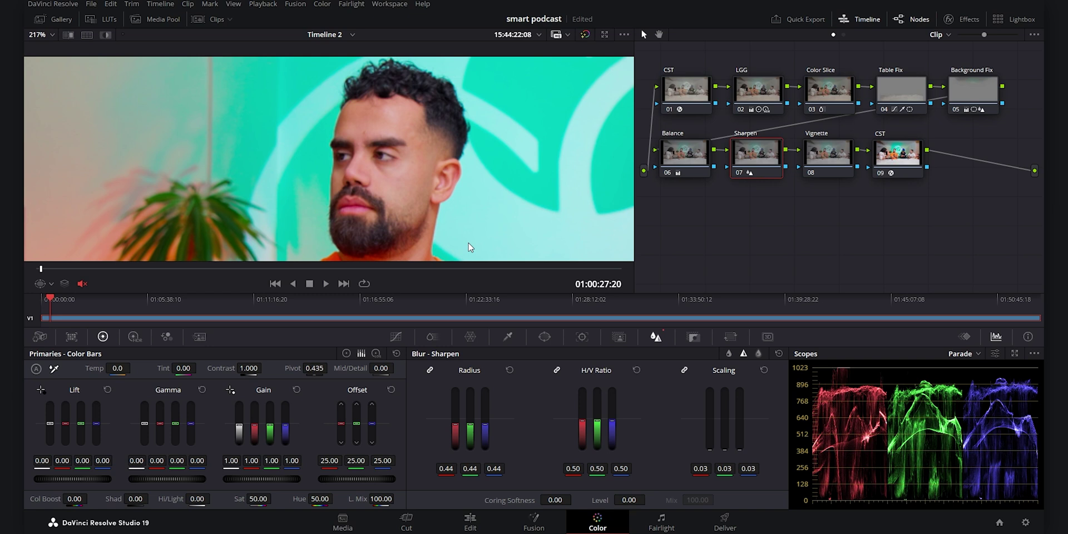
{"action": "scroll", "coordinate": [397, 183], "scroll_direction": "up", "scroll_amount": 2}
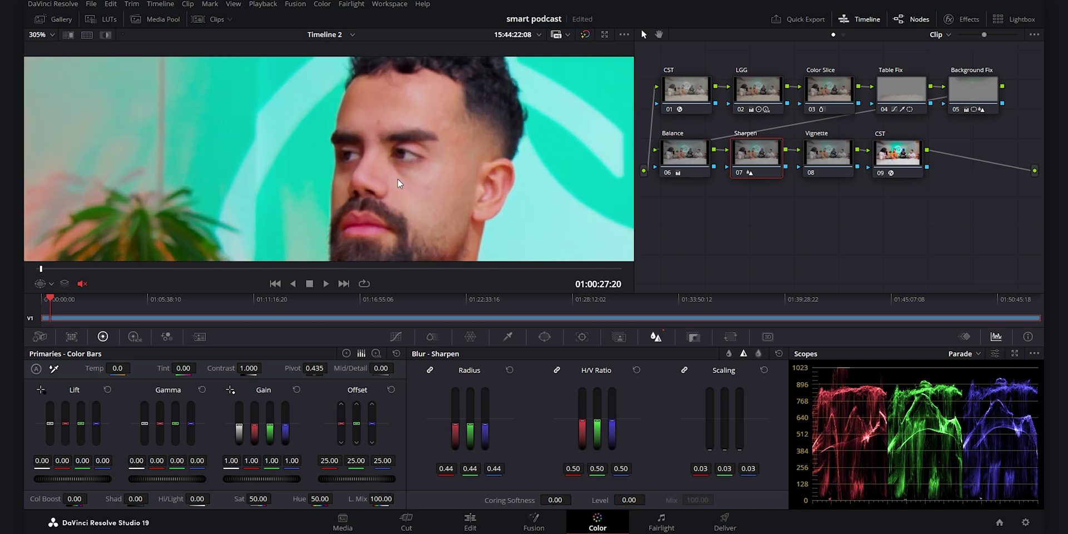
{"action": "scroll", "coordinate": [397, 183], "scroll_direction": "up", "scroll_amount": 1}
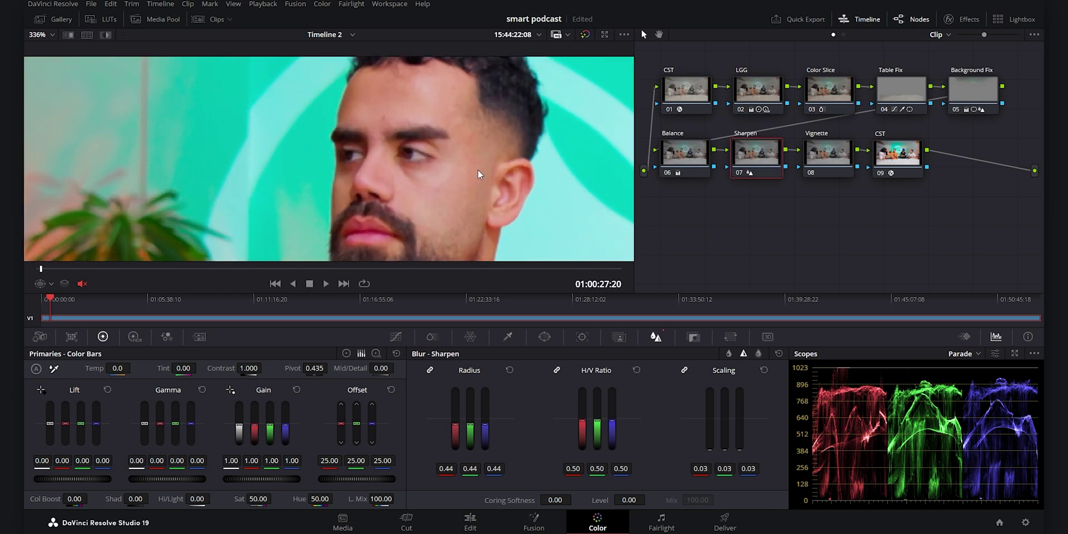
{"action": "scroll", "coordinate": [483, 177], "scroll_direction": "down", "scroll_amount": 2}
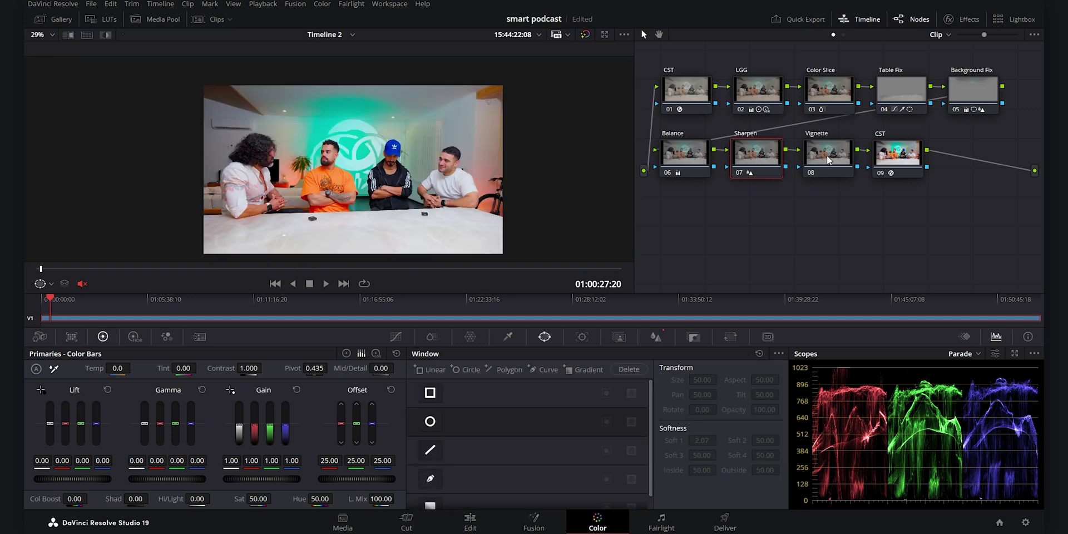
- On the Vignette node, add a circular window and fit it to nearly the whole frame, with Size about 61 and Aspect about 71
{"action": "left_click", "coordinate": [821, 172]}
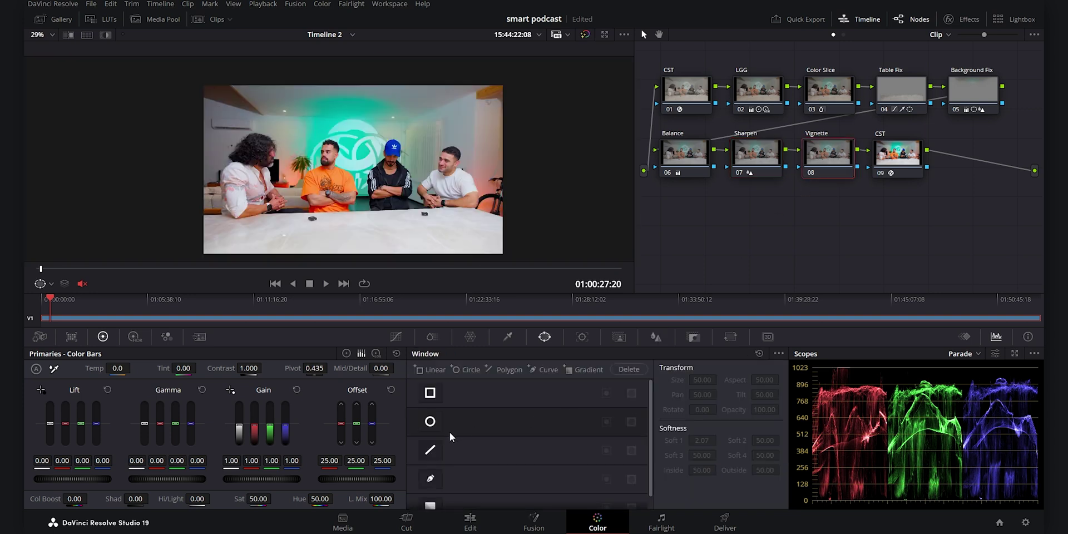
{"action": "left_click", "coordinate": [430, 421]}
{"action": "left_click_drag", "start_coordinate": [409, 170], "coordinate": [487, 187]}
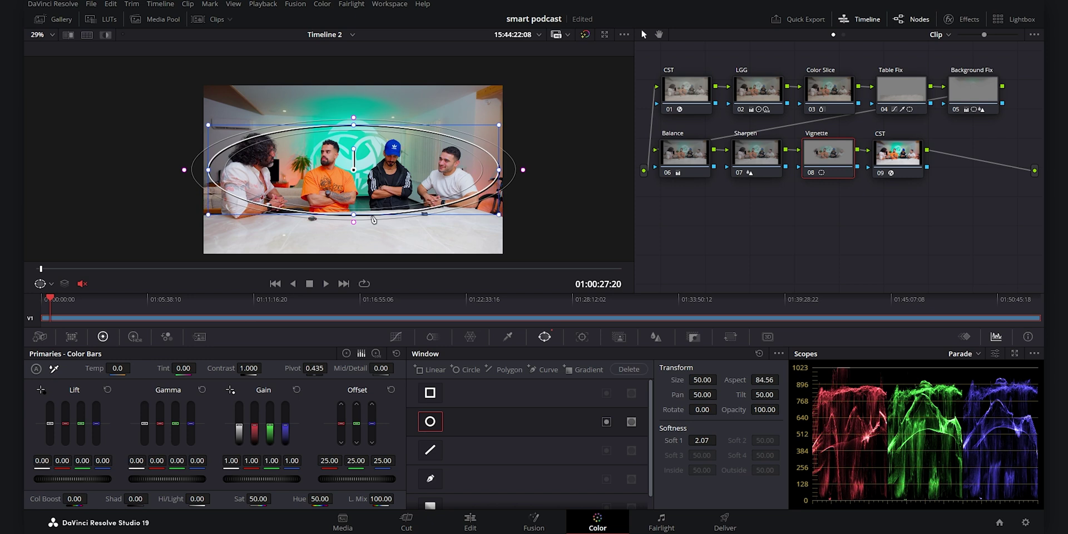
{"action": "left_click_drag", "start_coordinate": [358, 223], "coordinate": [356, 256]}
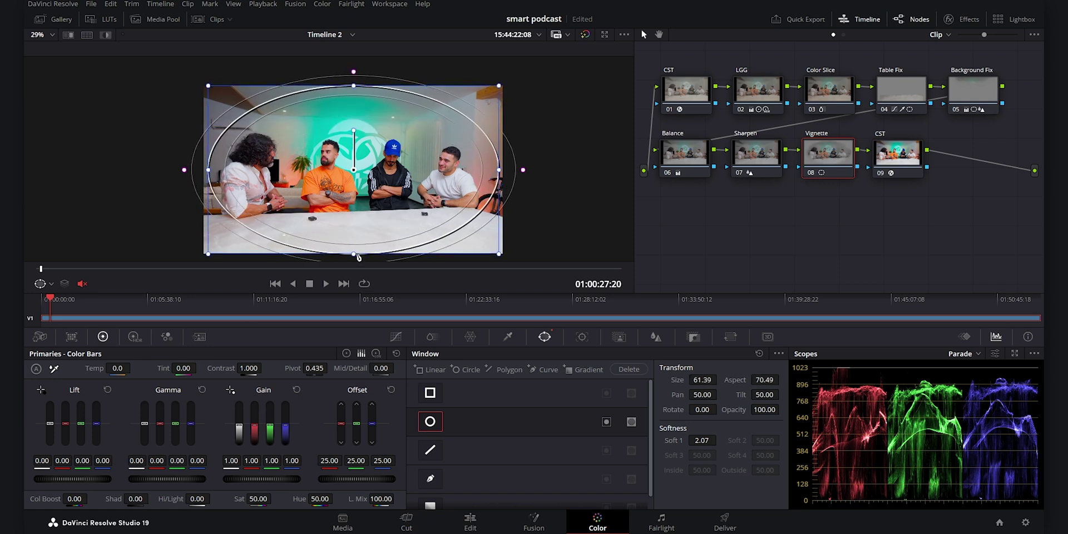
{"action": "left_click_drag", "start_coordinate": [370, 190], "coordinate": [368, 193]}
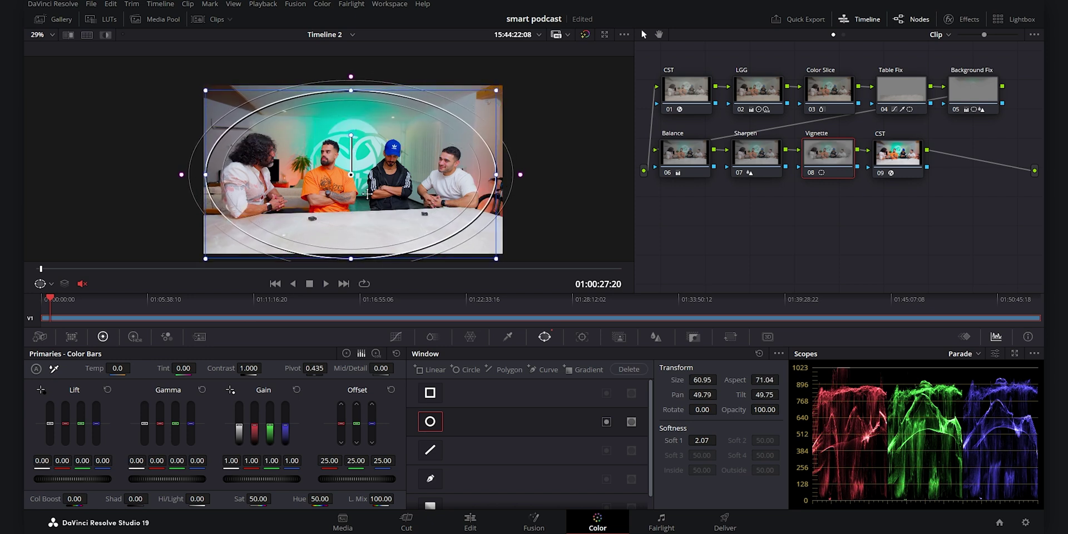
- Soften the vignette window's edge to 6.89 and invert the window, checking the node's effect in the A/B difference highlight
{"action": "left_click_drag", "start_coordinate": [702, 440], "coordinate": [757, 440]}
{"action": "left_click", "coordinate": [107, 31]}
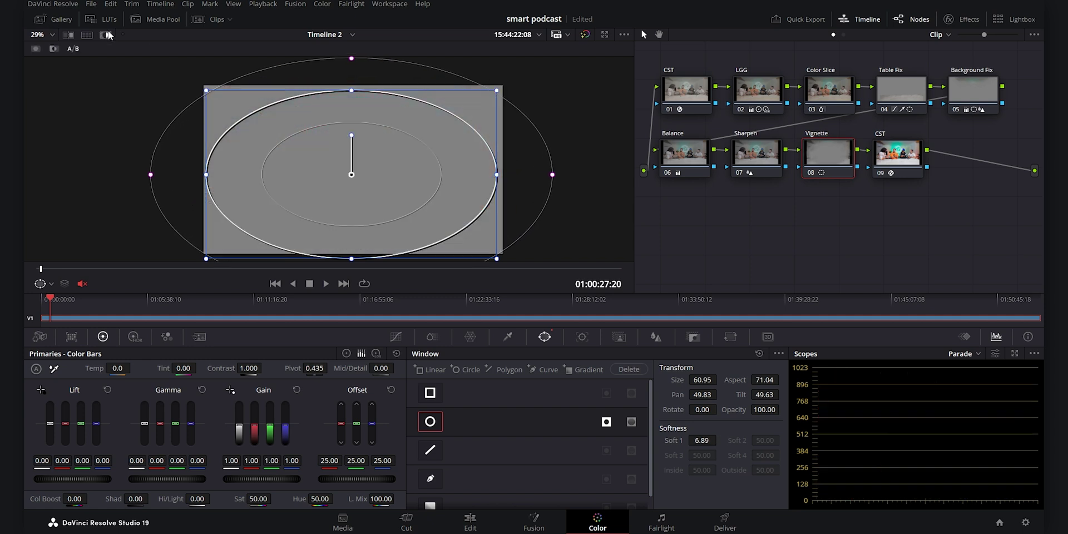
{"action": "left_click", "coordinate": [105, 34]}
- Pull down the Vignette node's custom curve in the lower tones to darken the frame edges, and compare with and without it in full screen
{"action": "left_click", "coordinate": [395, 336]}
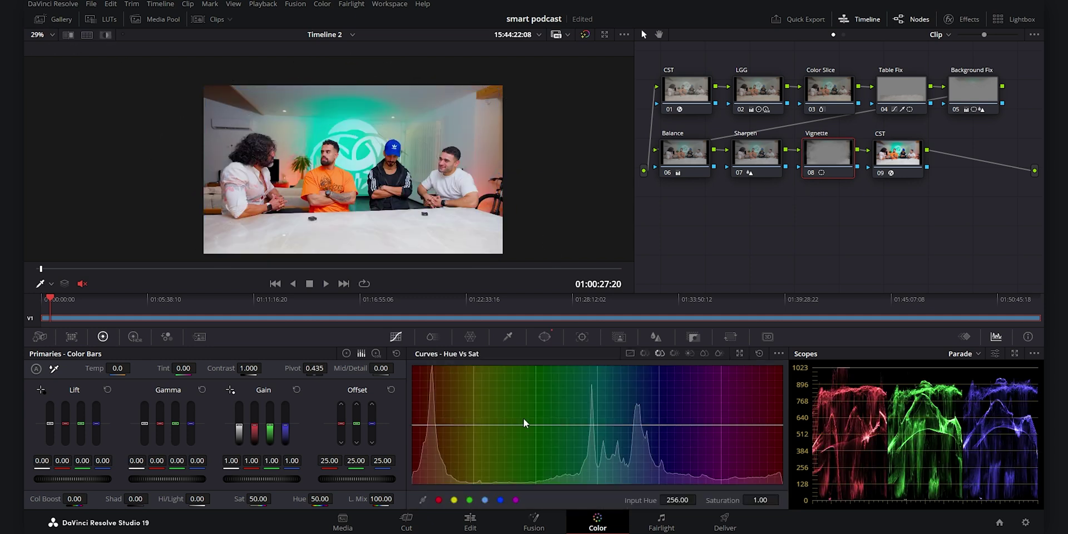
{"action": "left_click", "coordinate": [631, 354]}
{"action": "left_click_drag", "start_coordinate": [530, 437], "coordinate": [540, 447]}
{"action": "key", "text": "ctrl+f"}
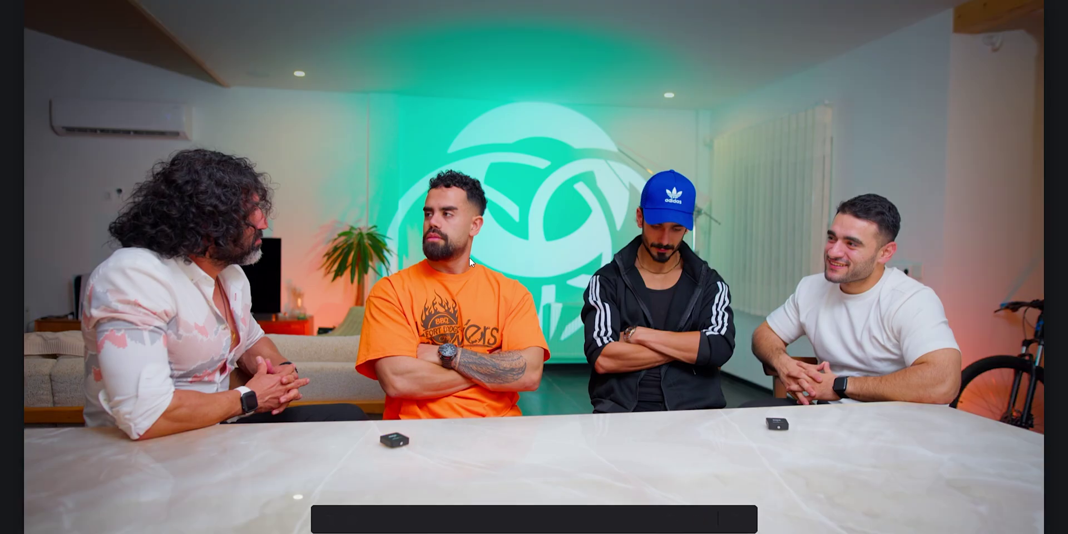
{"action": "key", "text": "shift+d"}
{"action": "key", "text": "shift+d"}
{"action": "key", "text": "shift+d"}
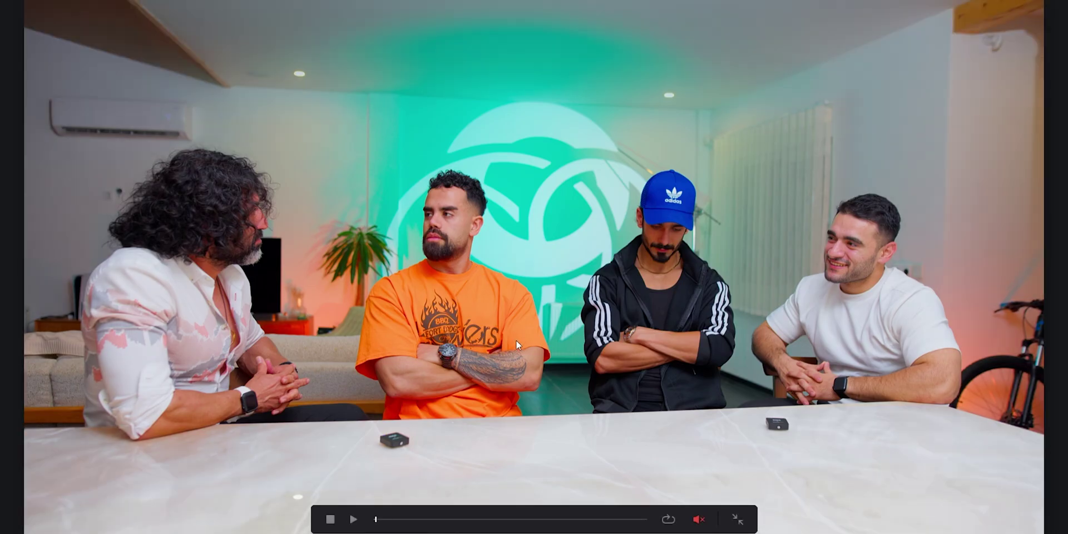
{"action": "key", "text": "shift+d"}
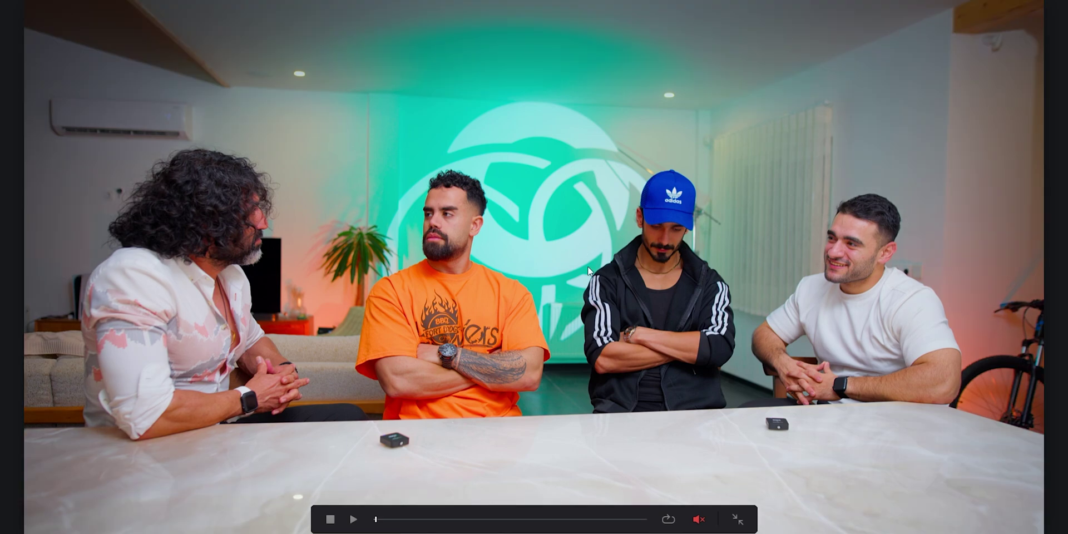
- Lower the Vignette node's curve point slightly further and check the edge darkening in full screen
{"action": "key", "text": "ctrl+f"}
{"action": "left_click_drag", "start_coordinate": [542, 446], "coordinate": [544, 448]}
{"action": "key", "text": "ctrl+f"}
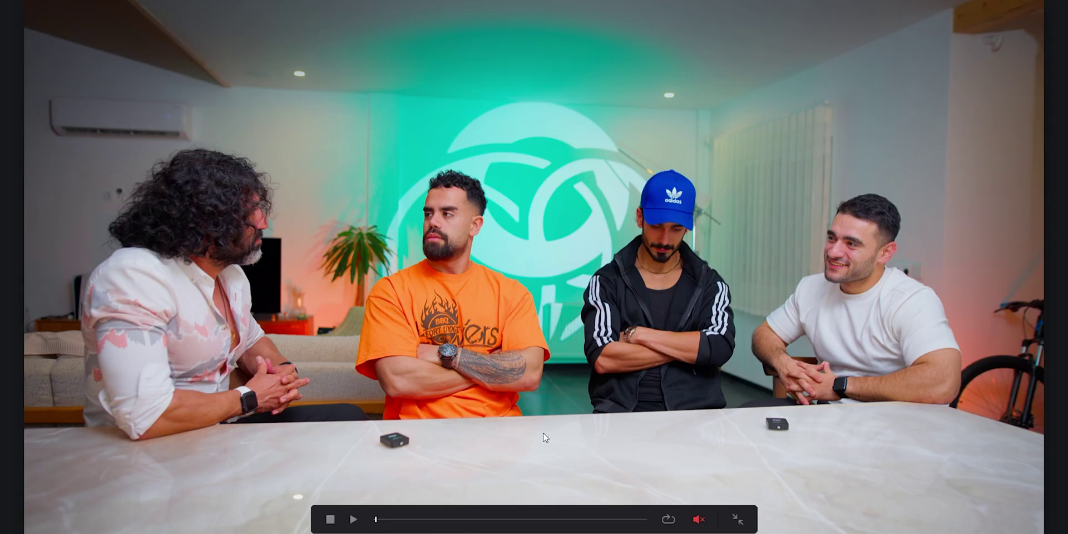